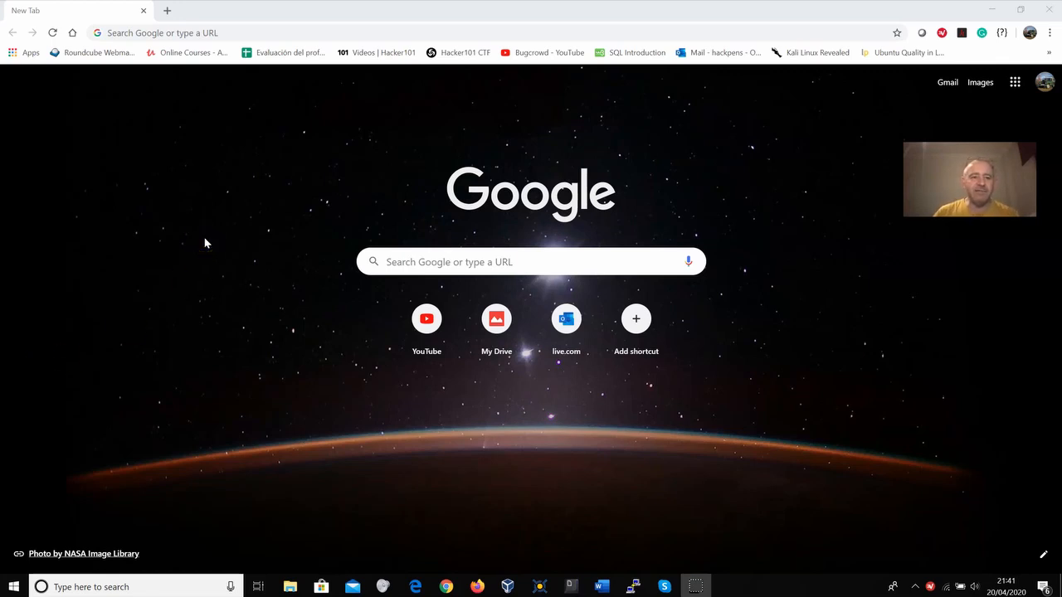
- Review the list of required downloads on the Virtualbox page of the Lessons_skype notebook, then return to the browser
left_click(632, 587)
left_click(632, 586)
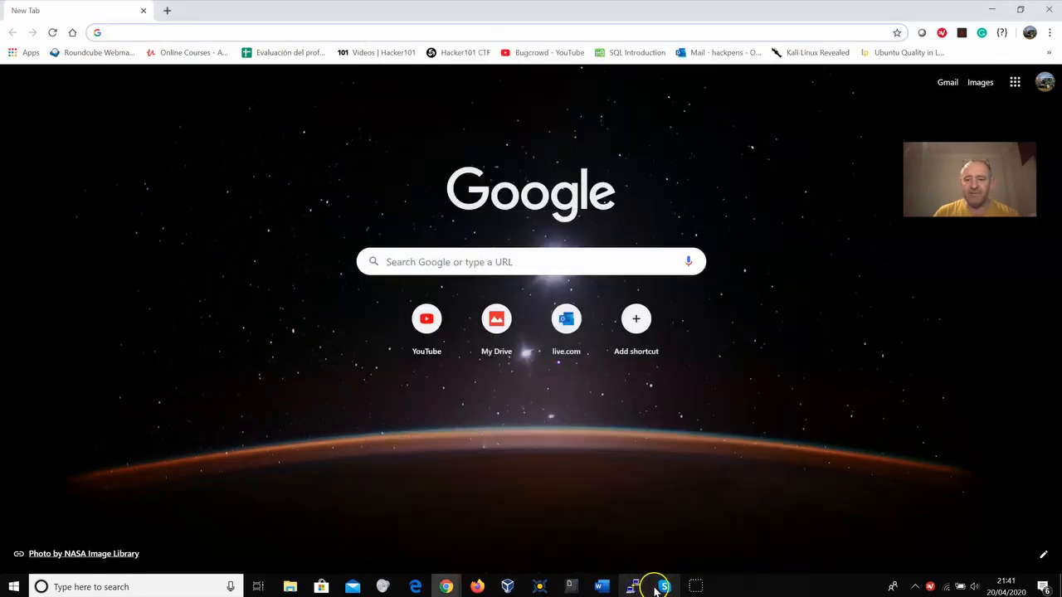
left_click(570, 586)
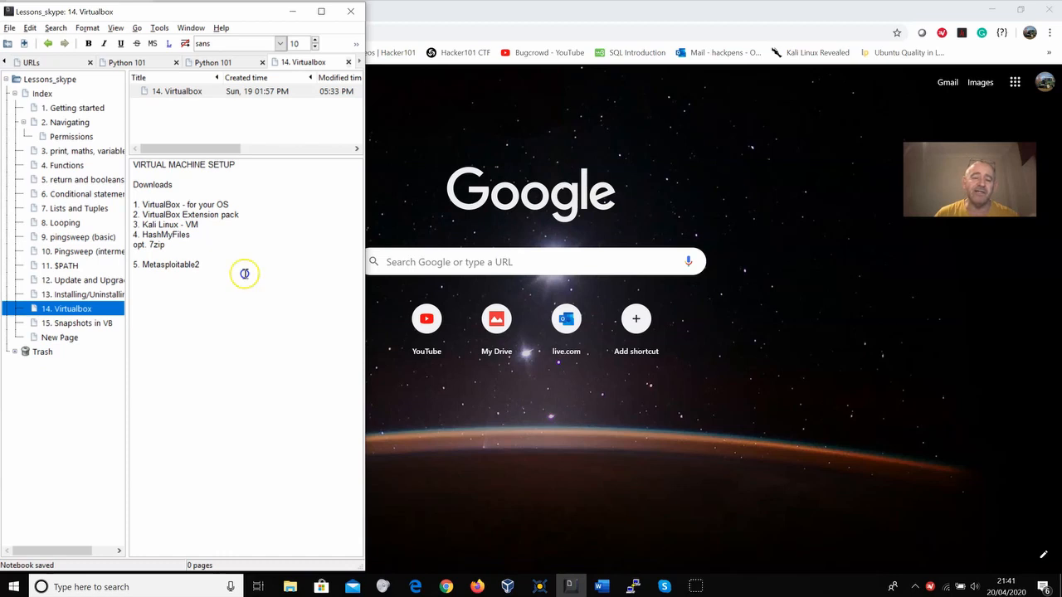
left_click(293, 11)
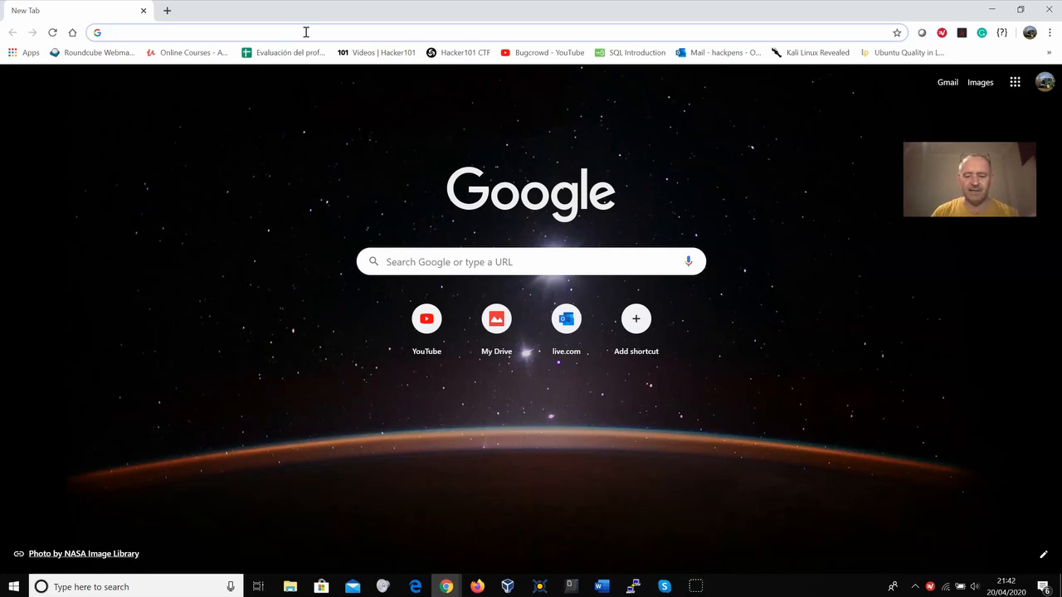
- Search the web for "kali download" and open the official Kali Linux downloads page
type("kali")
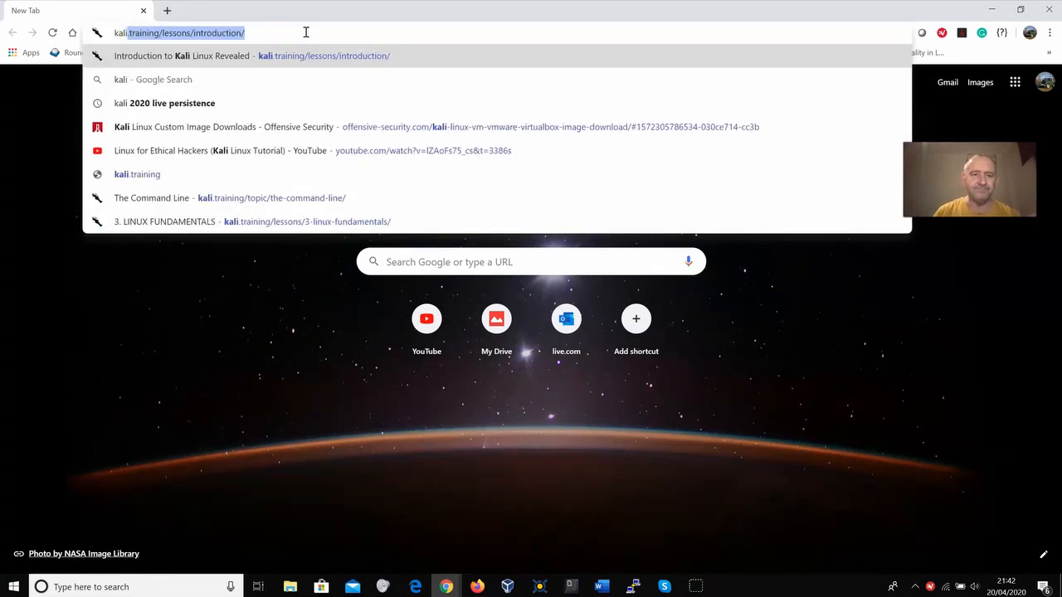
type(" do")
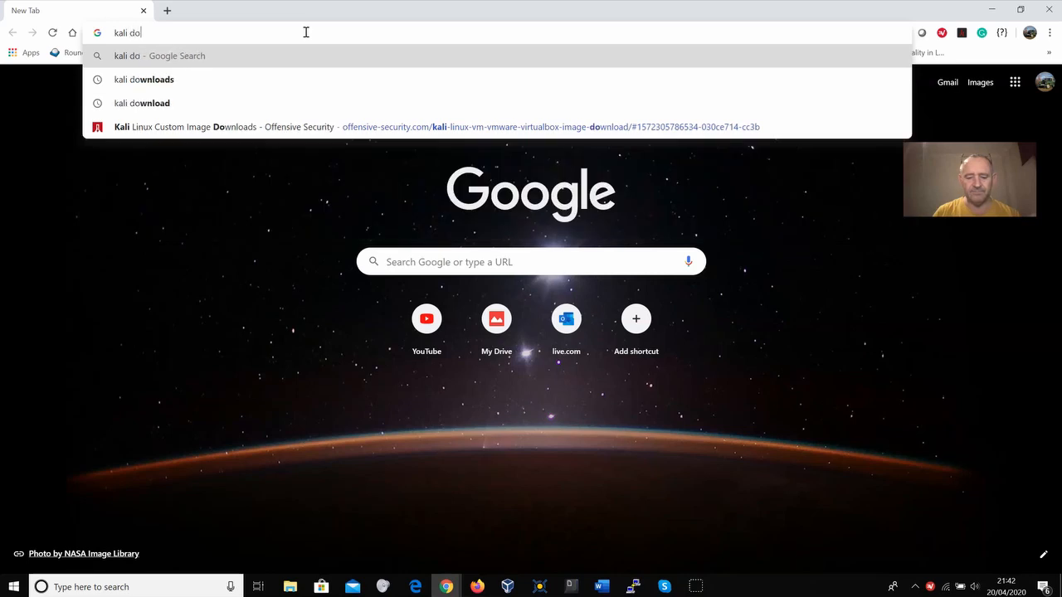
type("wnload")
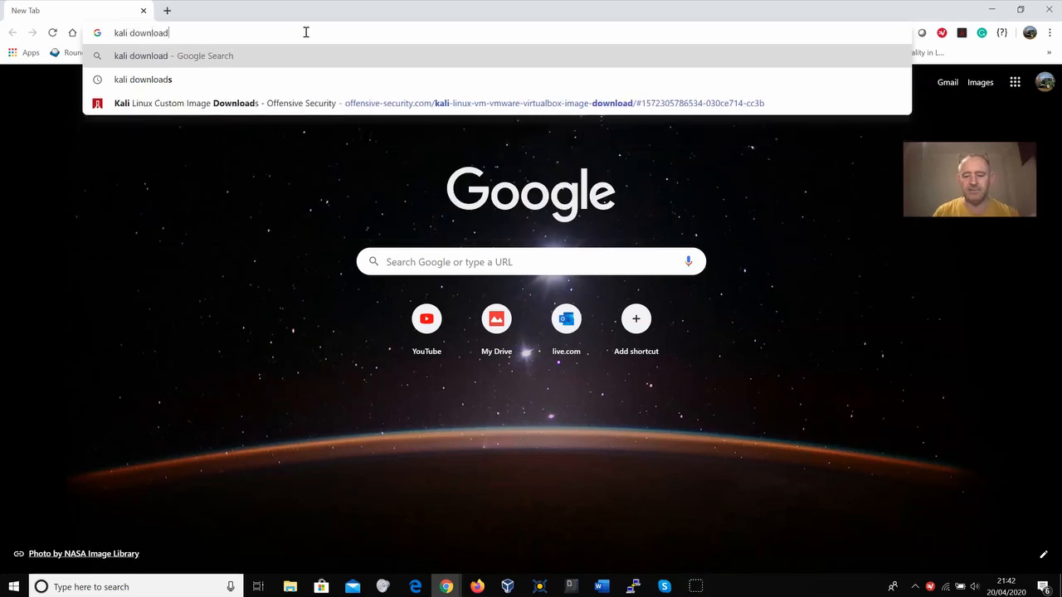
key("Return")
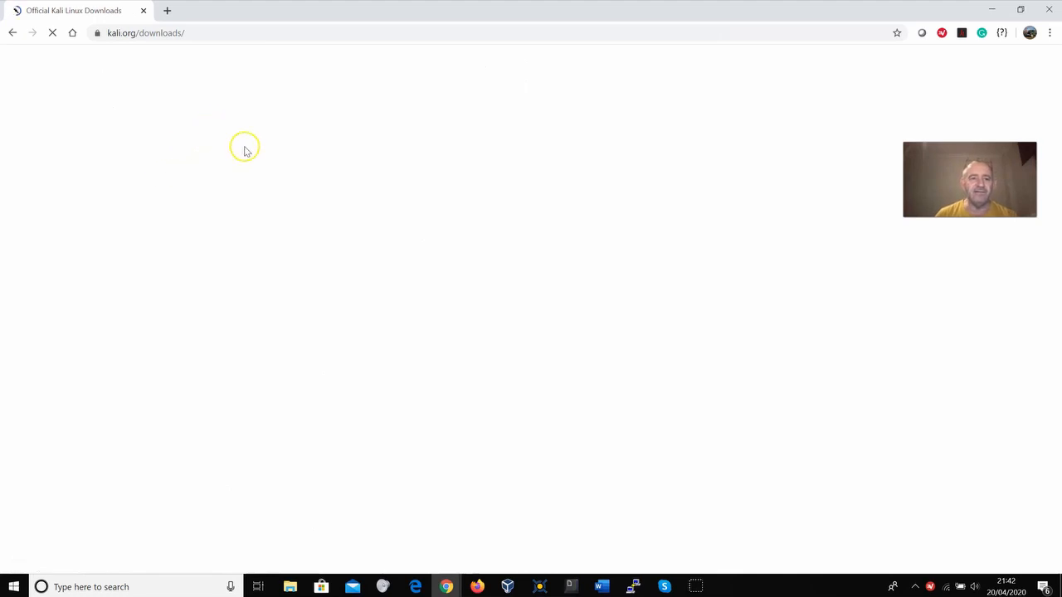
- Open the Offensive Security VM download page linked for Kali Linux 64-bit VirtualBox
scroll(148, 243, "down", 2)
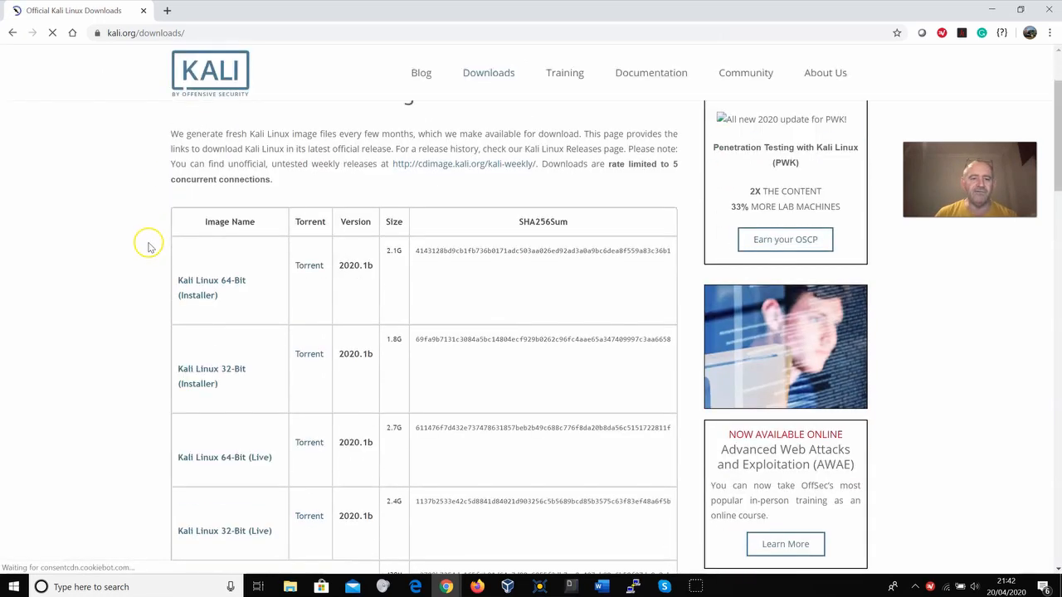
scroll(147, 243, "down", 5)
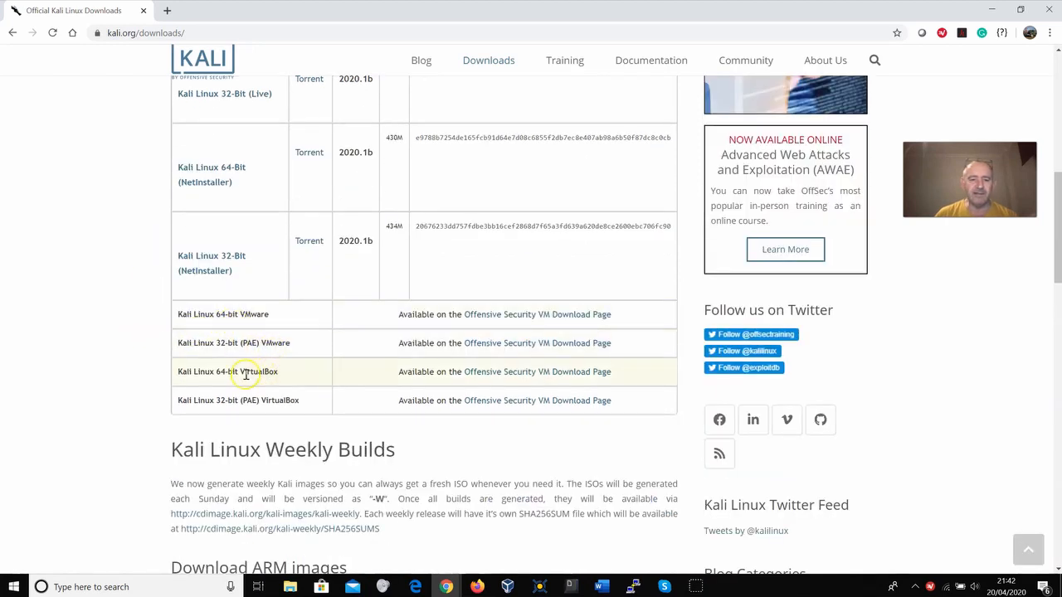
left_click(504, 373)
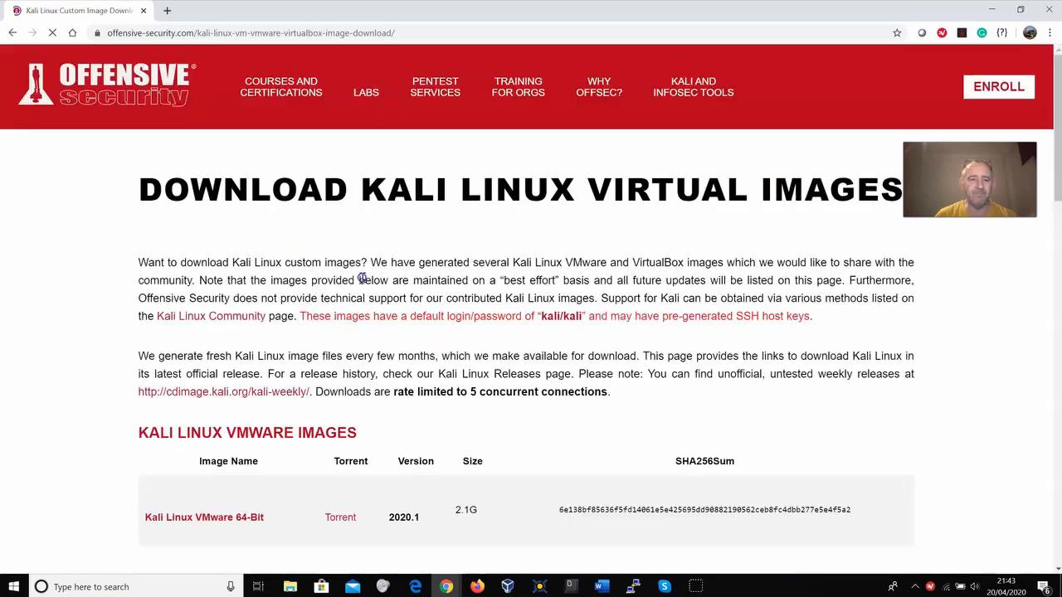
- Expand the Kali Linux VirtualBox images and start downloading the Kali Linux VirtualBox 64-Bit image
scroll(125, 290, "down", 1)
scroll(125, 290, "down", 3)
scroll(126, 282, "up", 1)
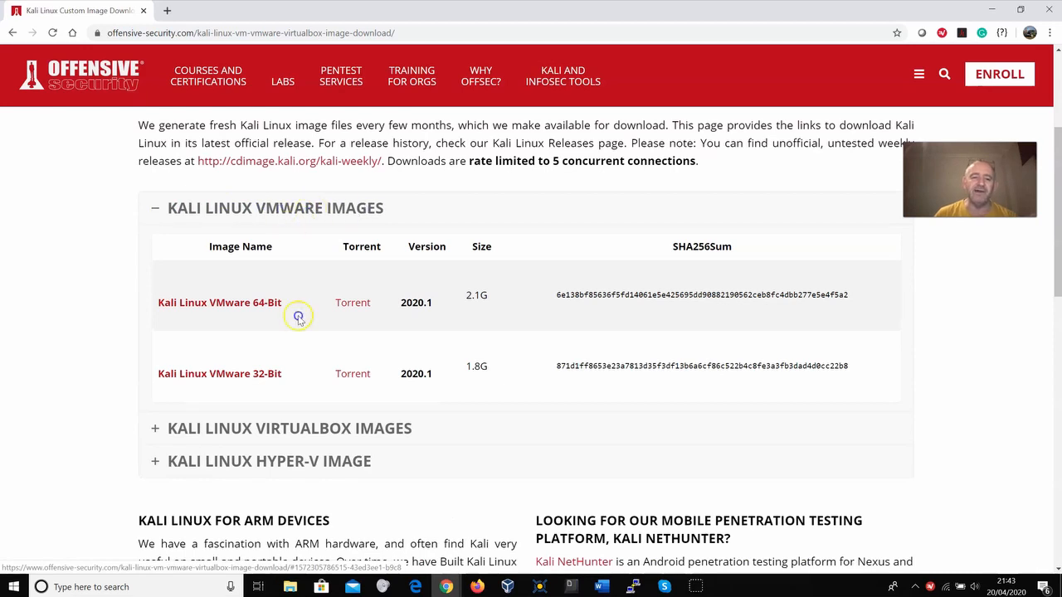
left_click(218, 430)
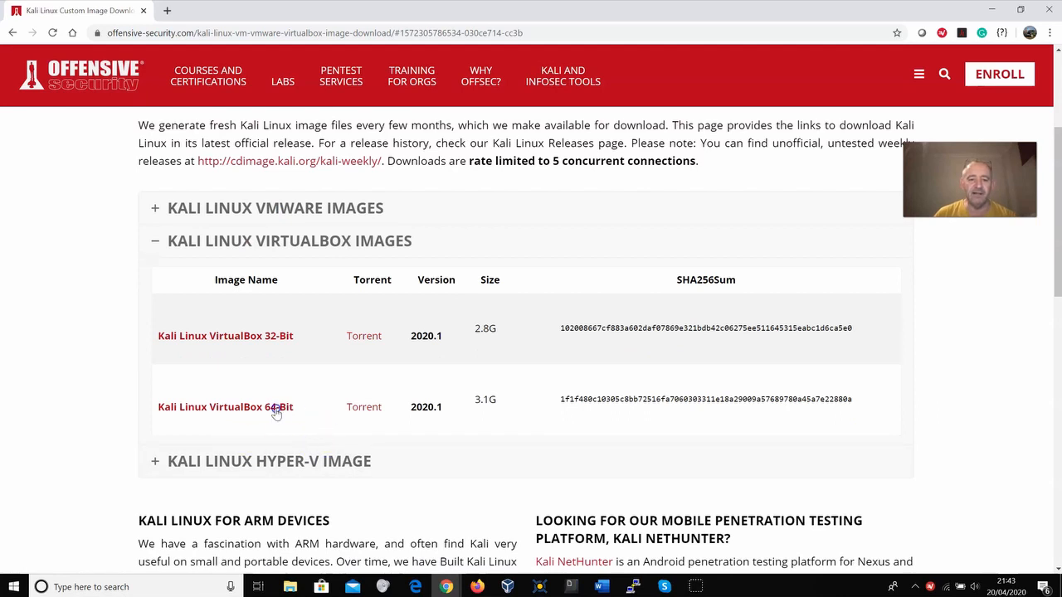
left_click(219, 407)
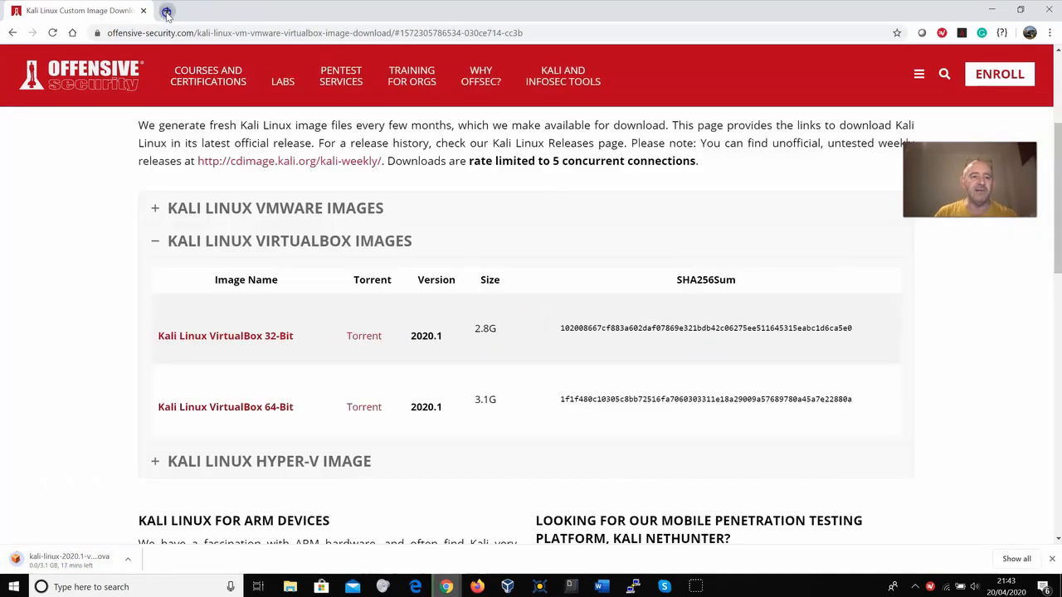
- Search for "virtualbox download" in a new tab and open the VirtualBox downloads page
left_click(167, 10)
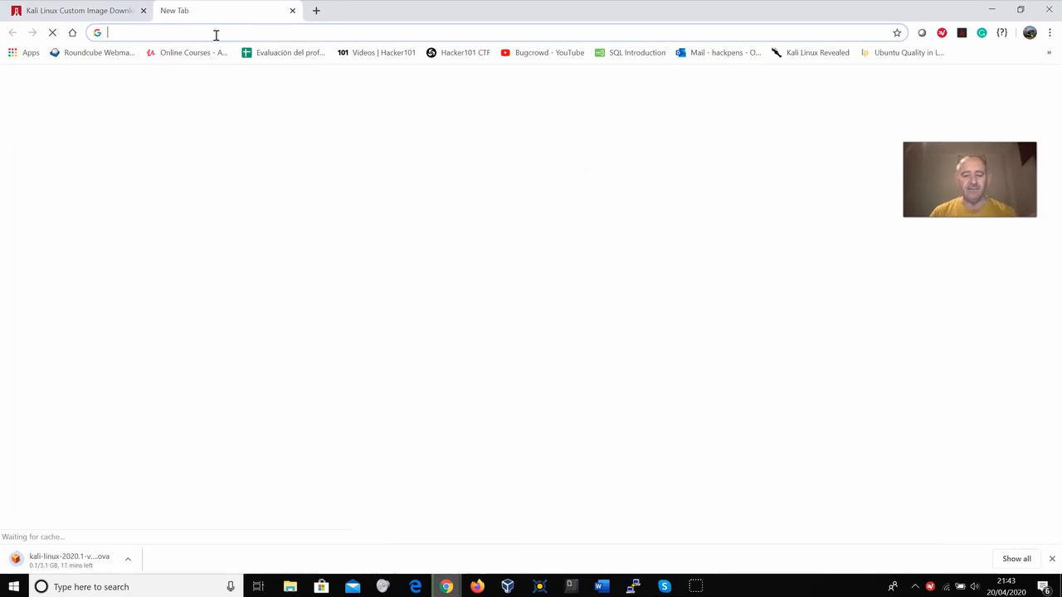
type("virtualb")
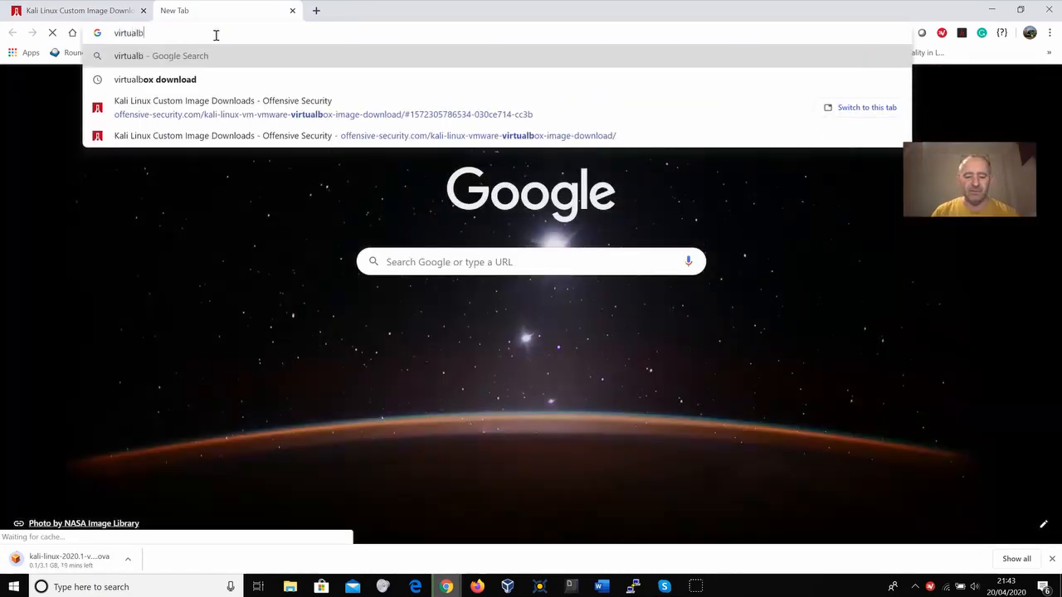
type("ox dow")
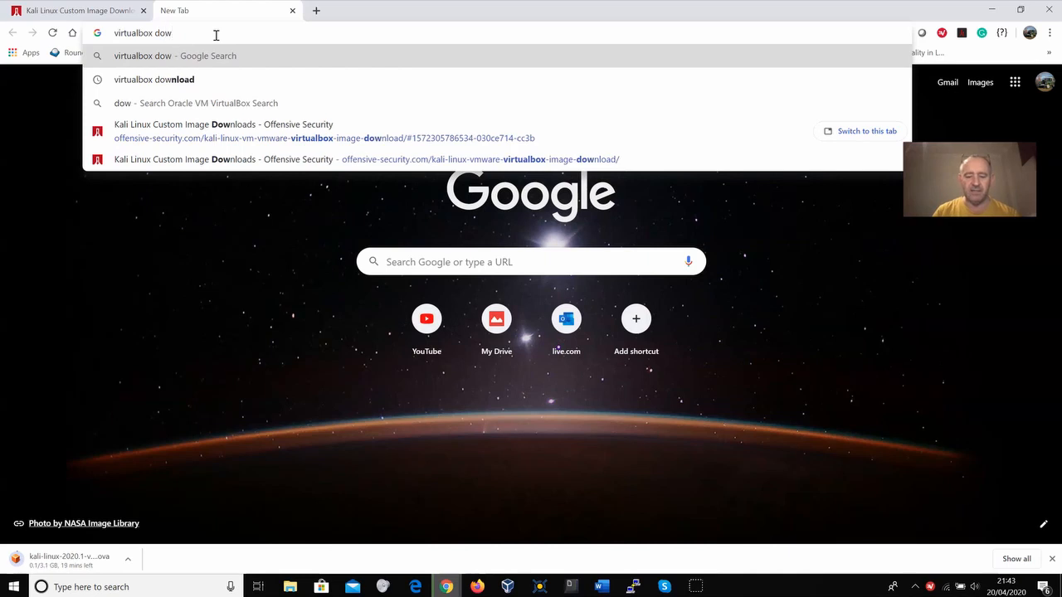
type("nload")
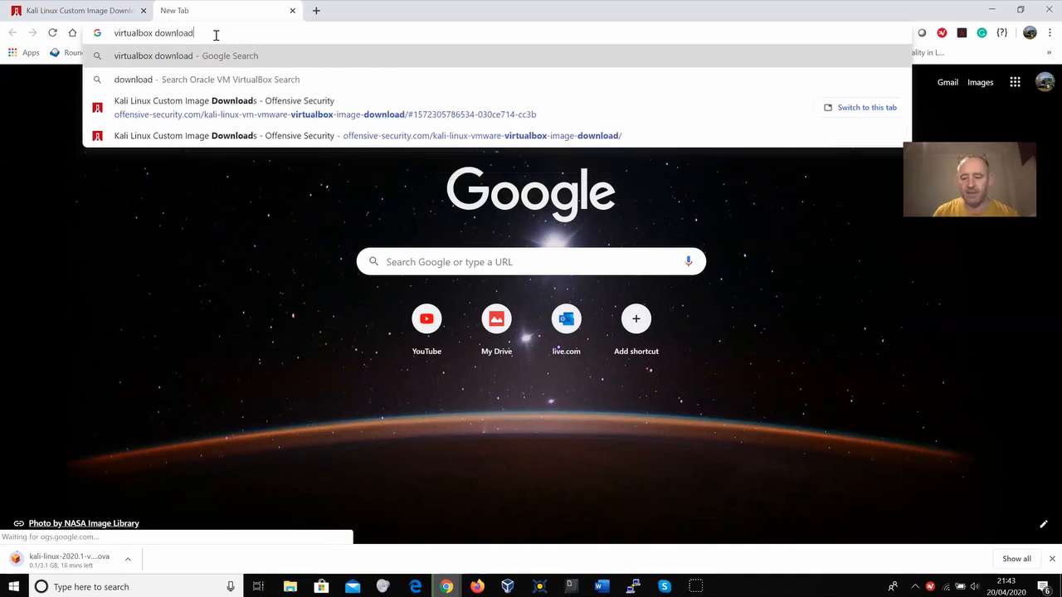
key("Return")
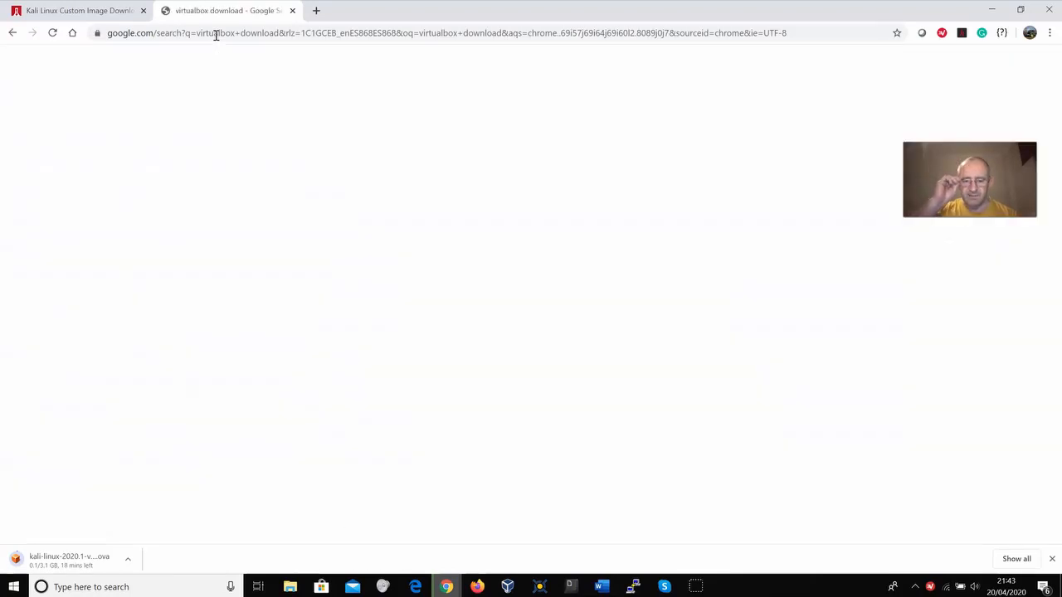
- Examine the VirtualBox 6.1.6 platform packages and the Oracle VM VirtualBox Extension Pack offered for all supported platforms
double_click(135, 265)
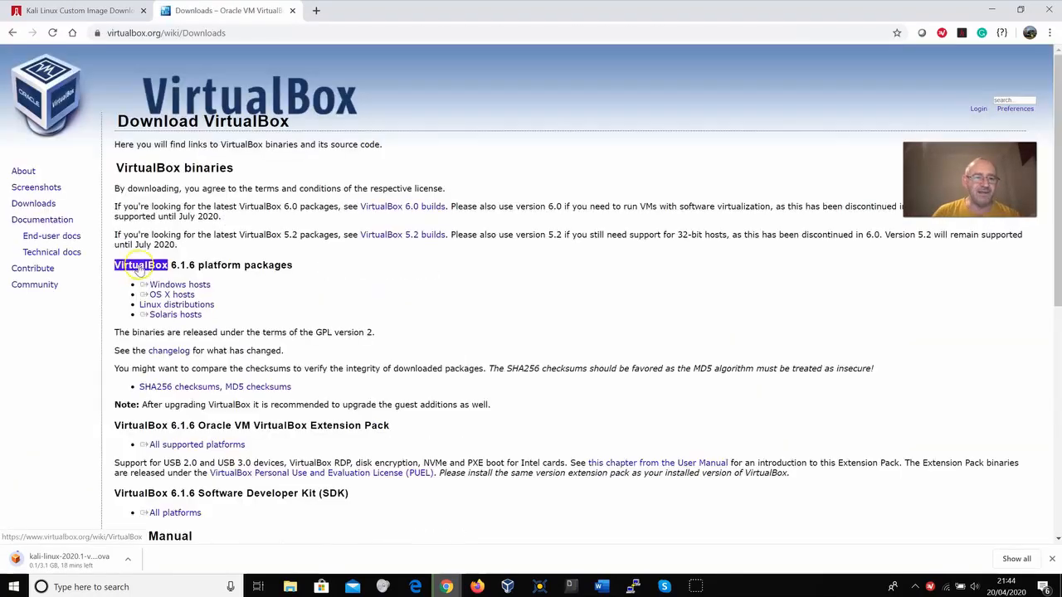
left_click(181, 264)
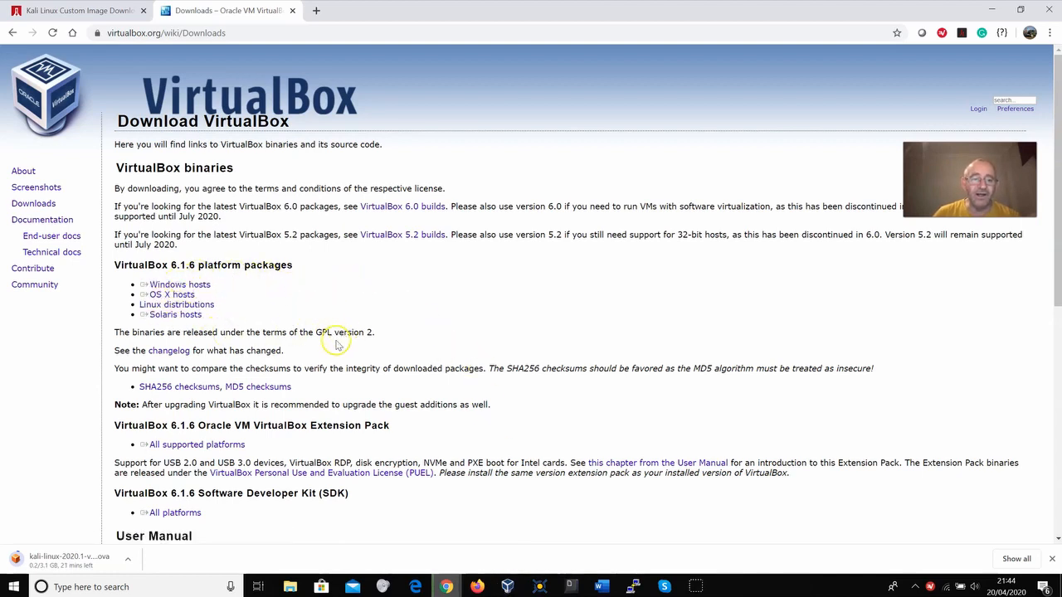
scroll(337, 343, "down", 1)
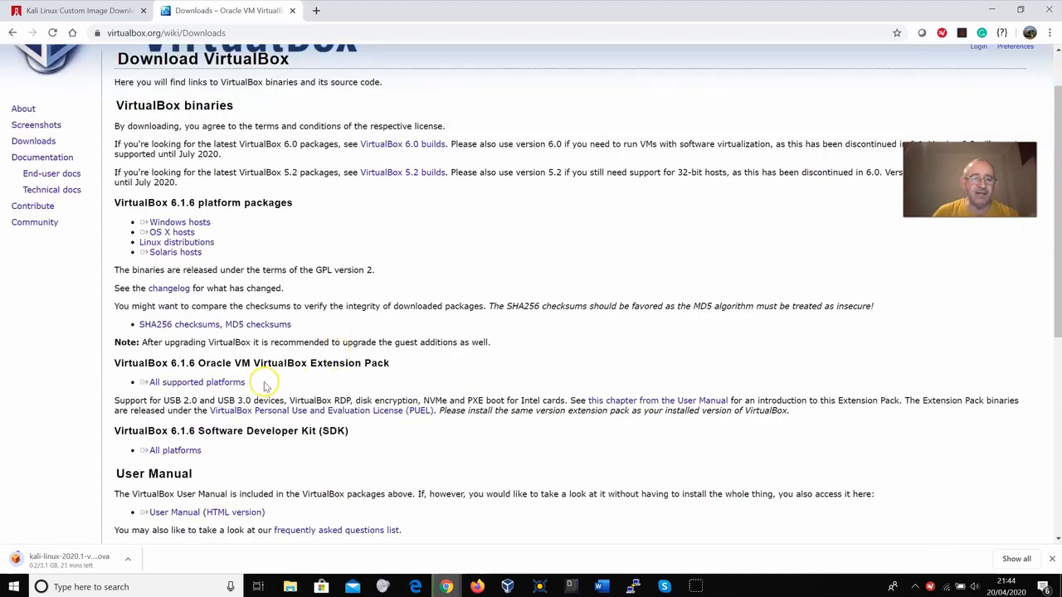
left_click_drag(310, 362, 380, 363)
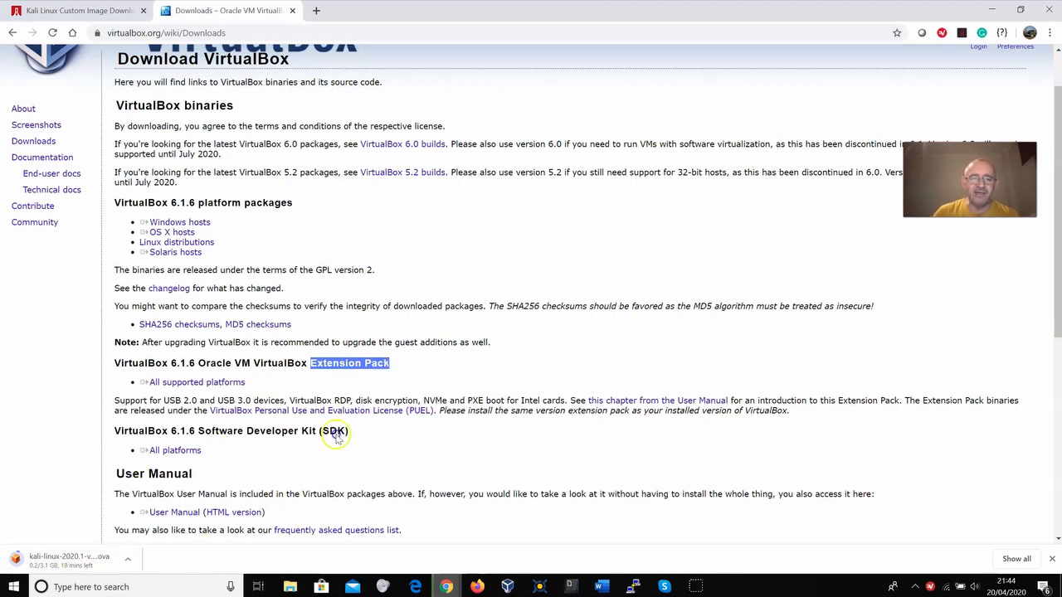
scroll(237, 218, "up", 1)
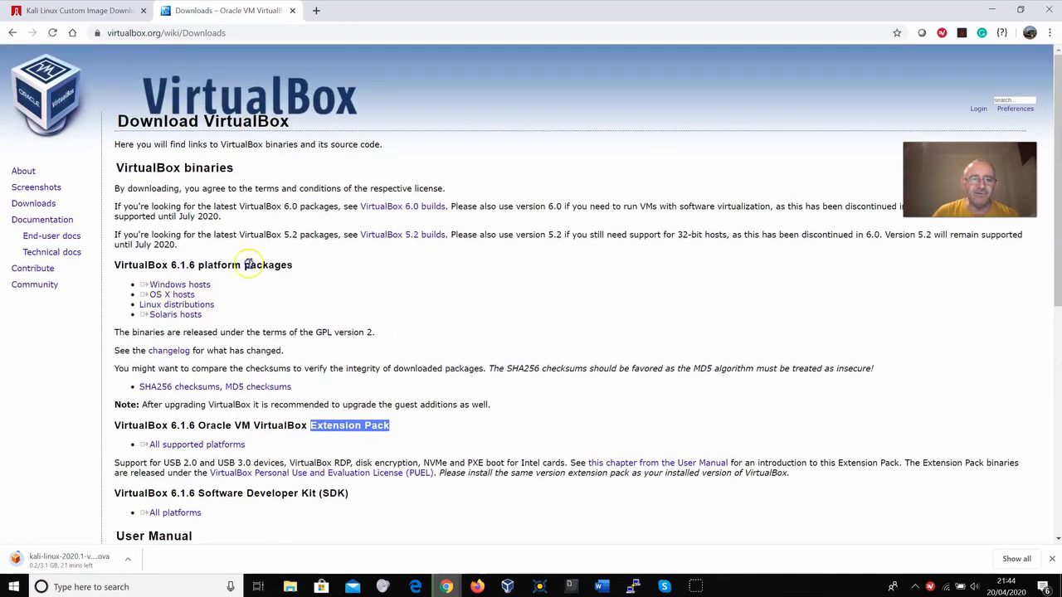
left_click(206, 445)
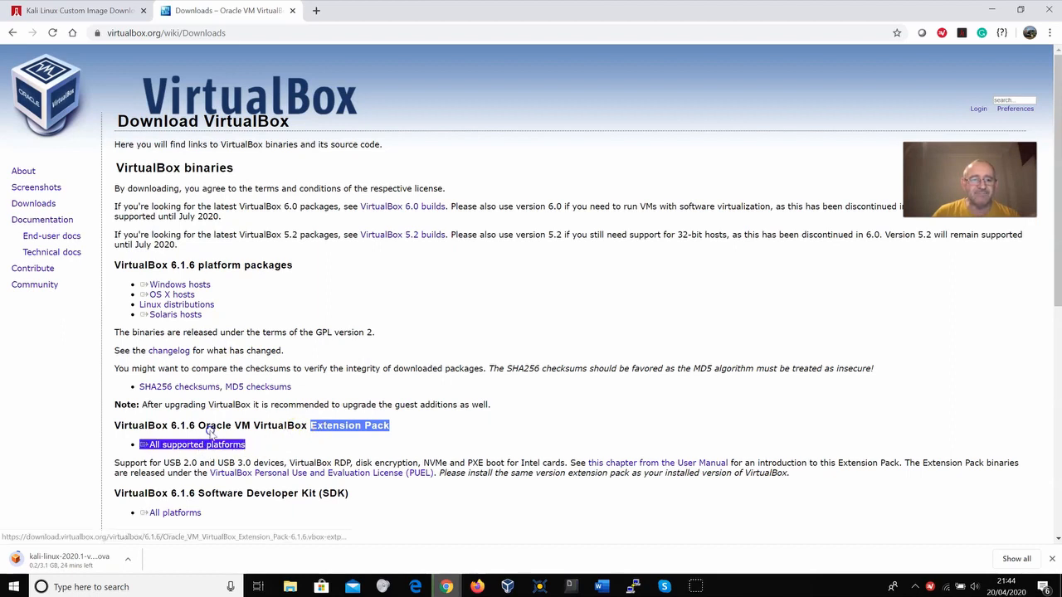
- Open the SHA256 checksums list for the VirtualBox 6.1.6 downloads
left_click(179, 388)
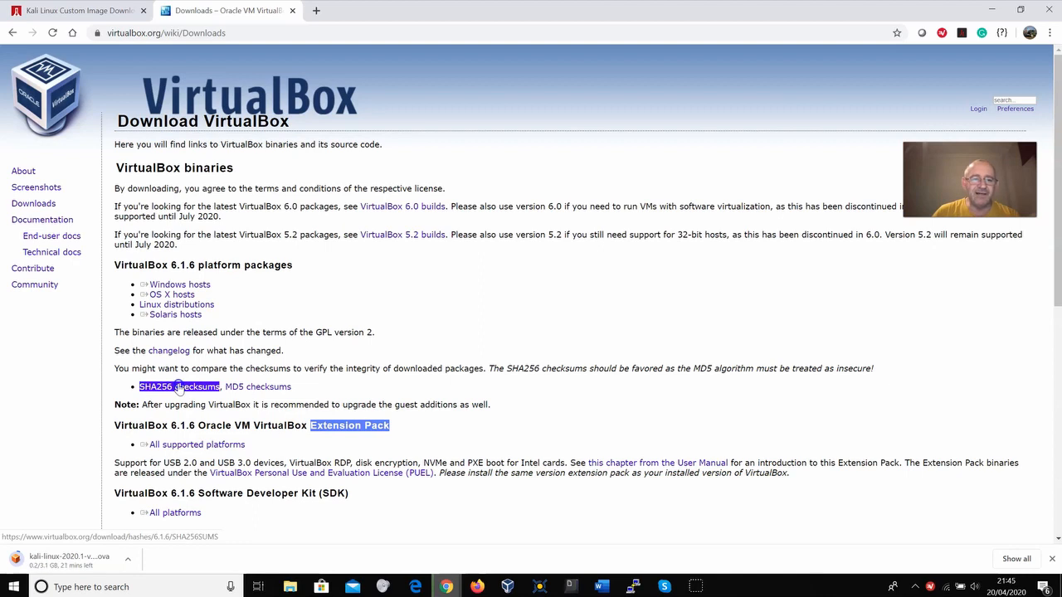
left_click(179, 387)
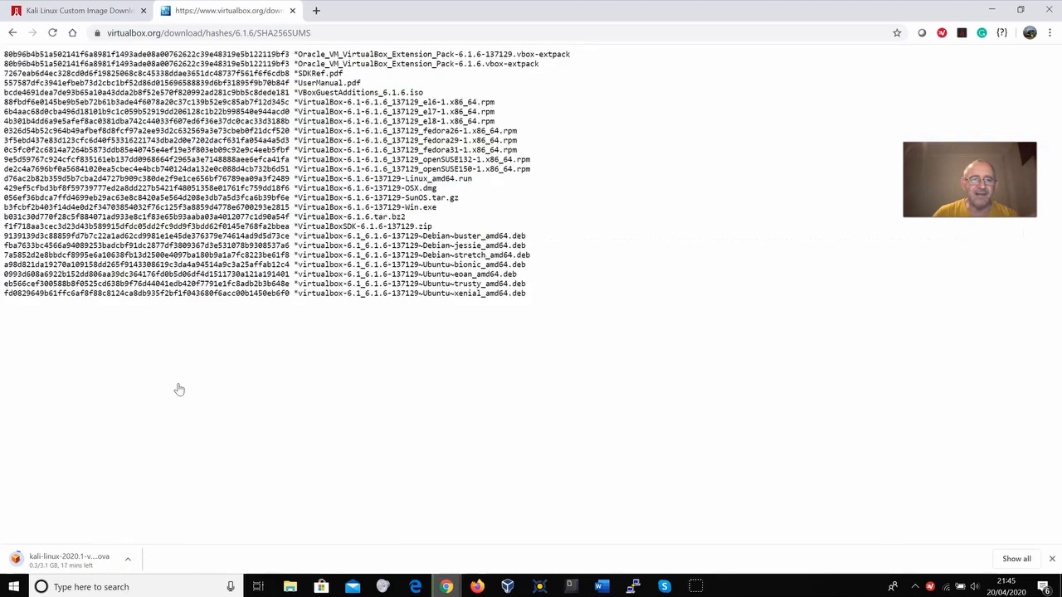
- Search for "7zip download" in a new tab and open the 7-Zip download page to view the available Windows versions
left_click(316, 11)
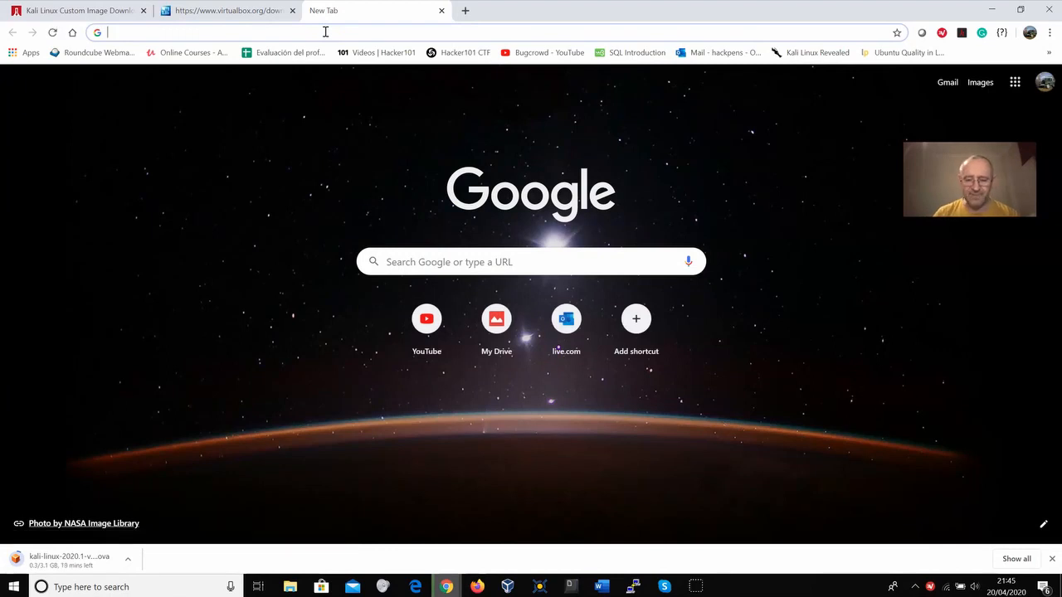
type("7z")
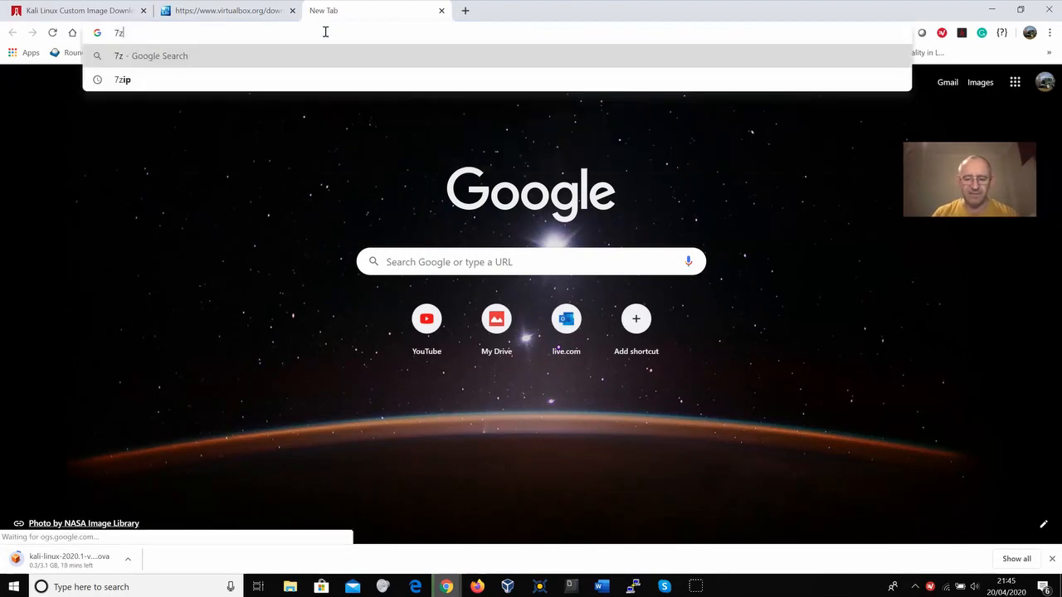
type("ip do")
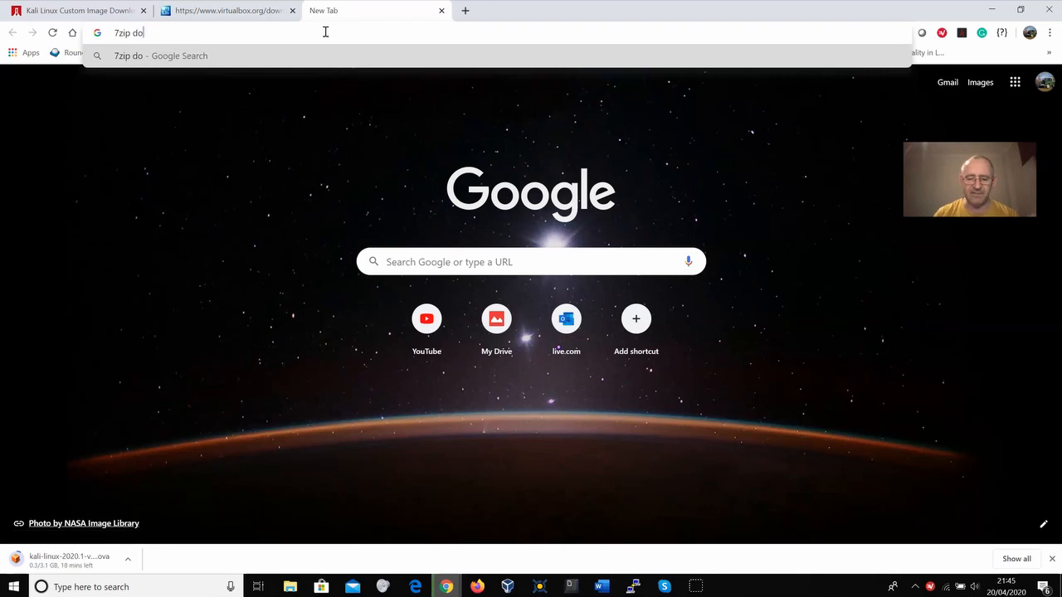
type("wnload")
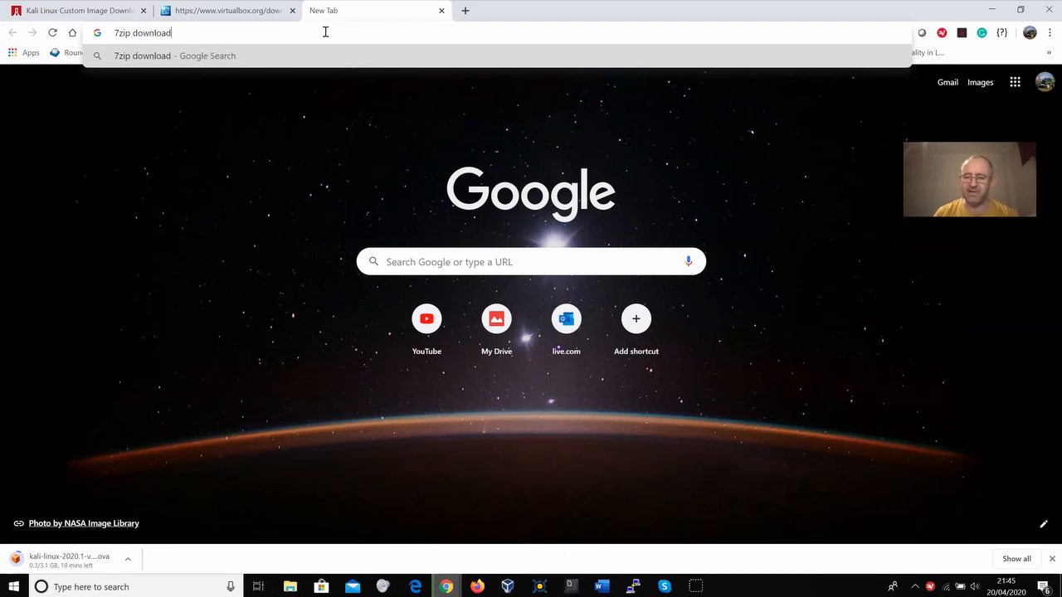
key("Return")
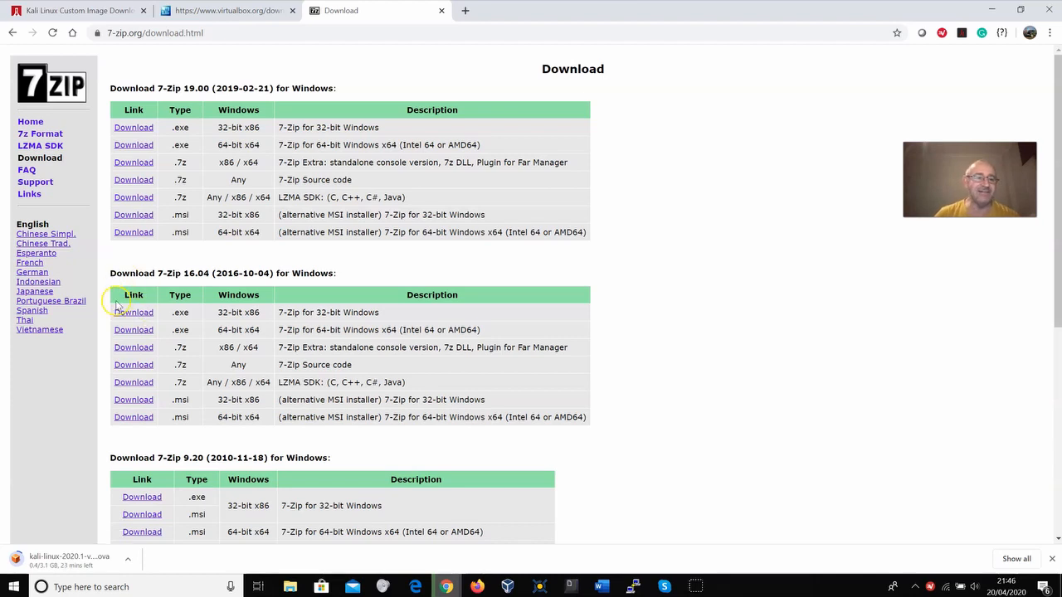
left_click(184, 326)
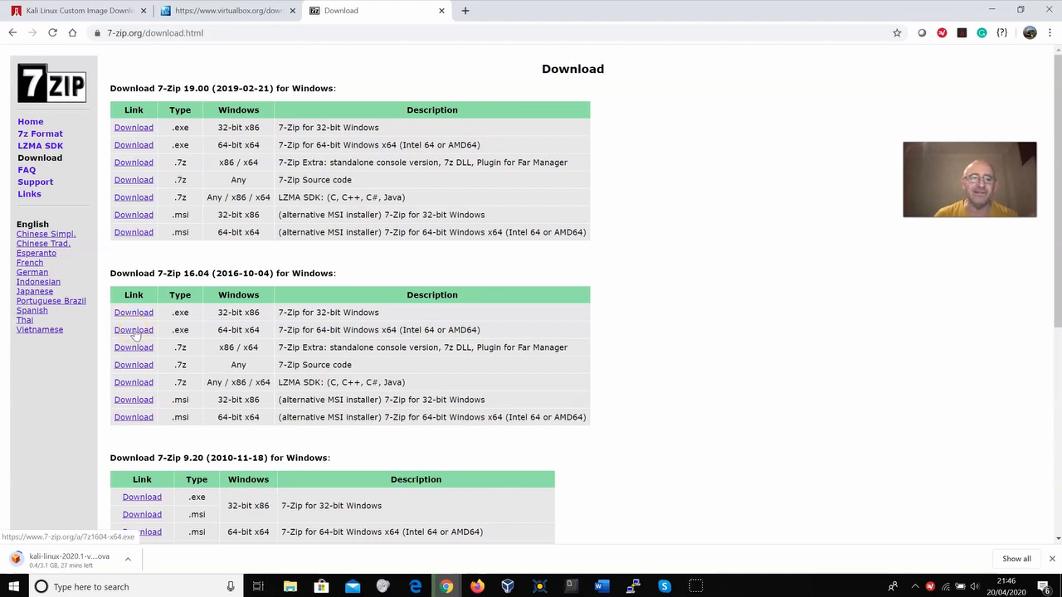
- Search for "hashmyfiles download" in a new tab and look through NirSoft's HashMyFiles page
left_click(466, 11)
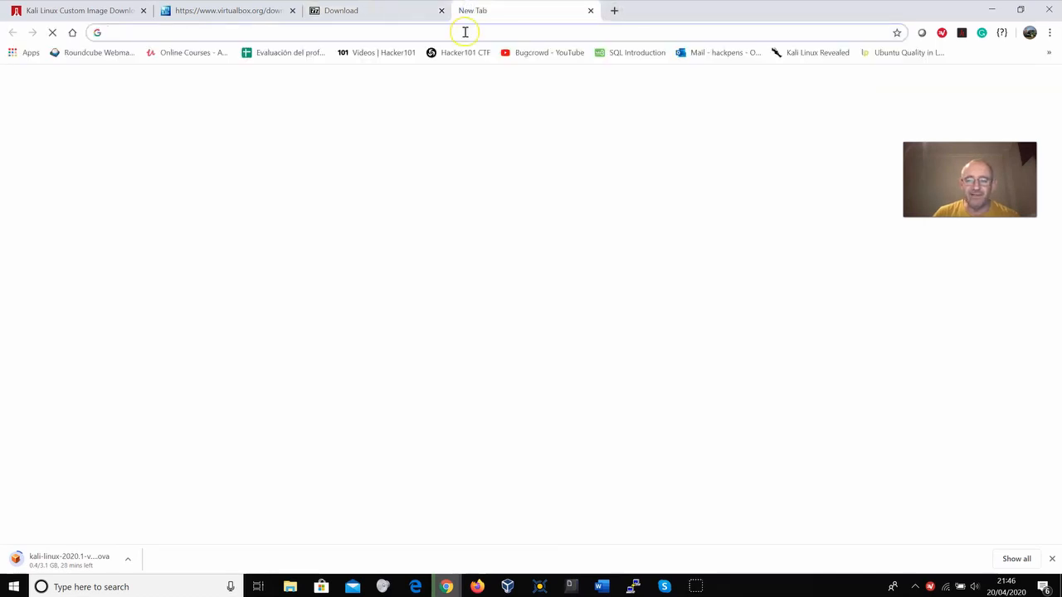
type("has")
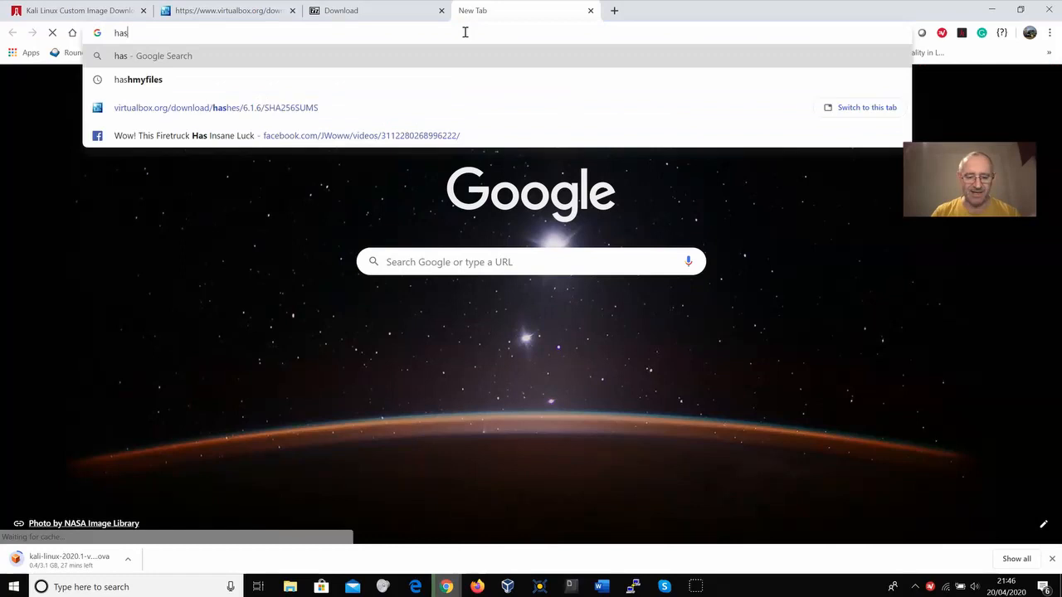
type("hmyfiles")
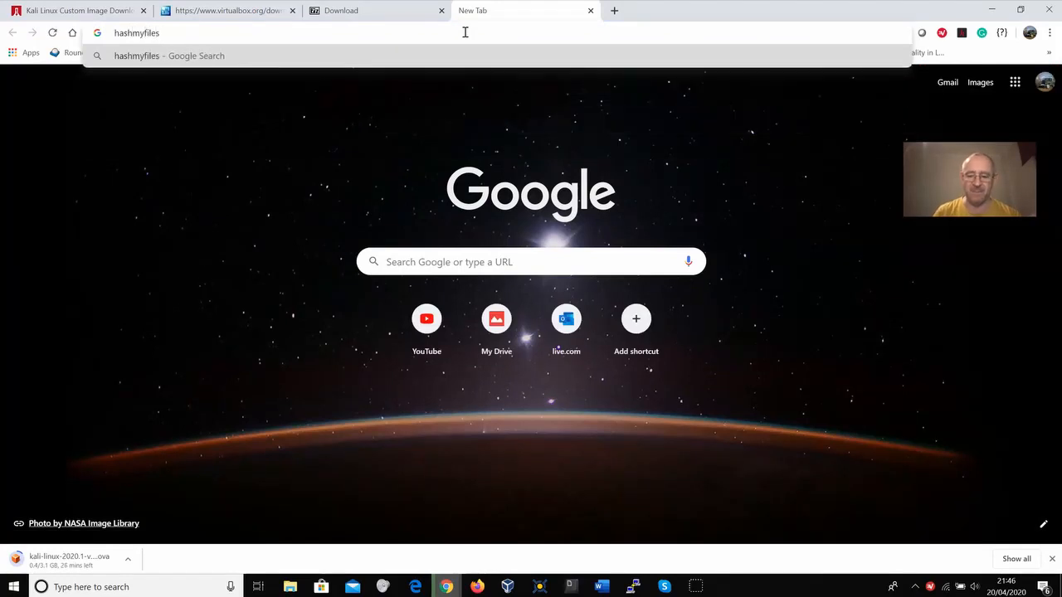
type(" download")
key("Return")
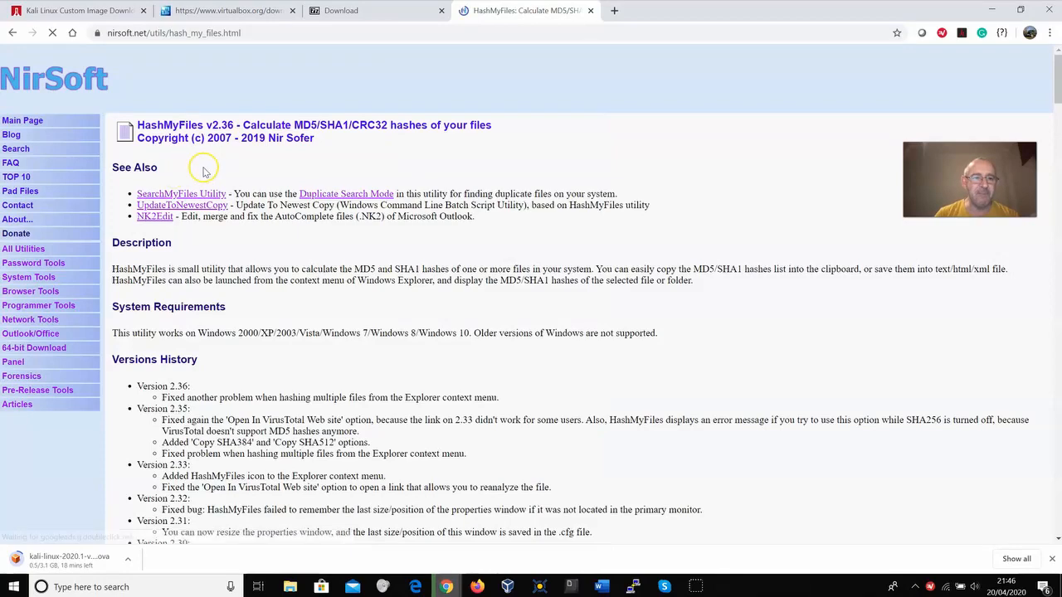
scroll(315, 320, "down", 20)
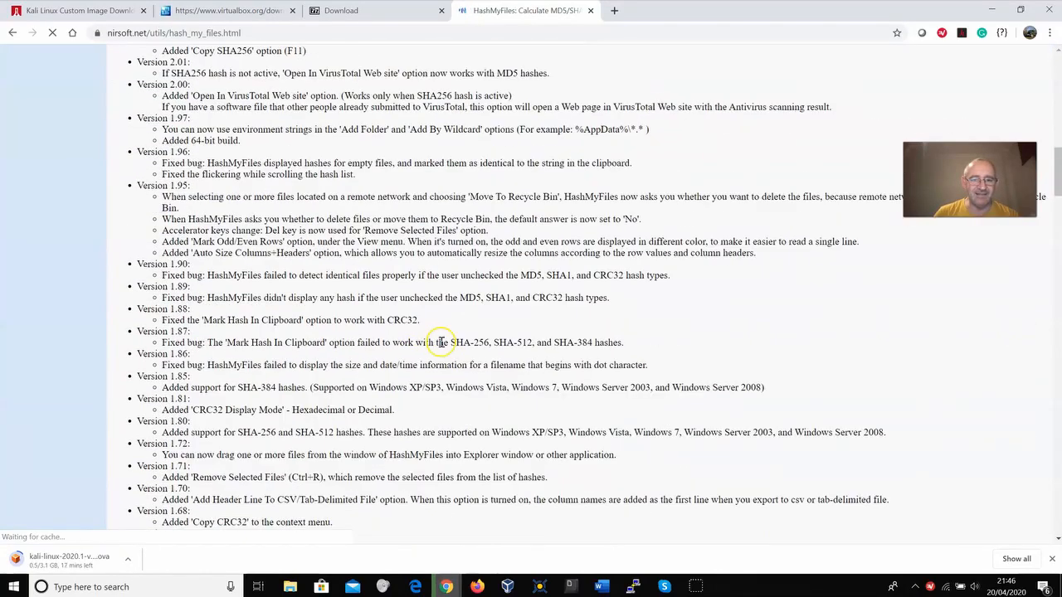
scroll(442, 341, "down", 15)
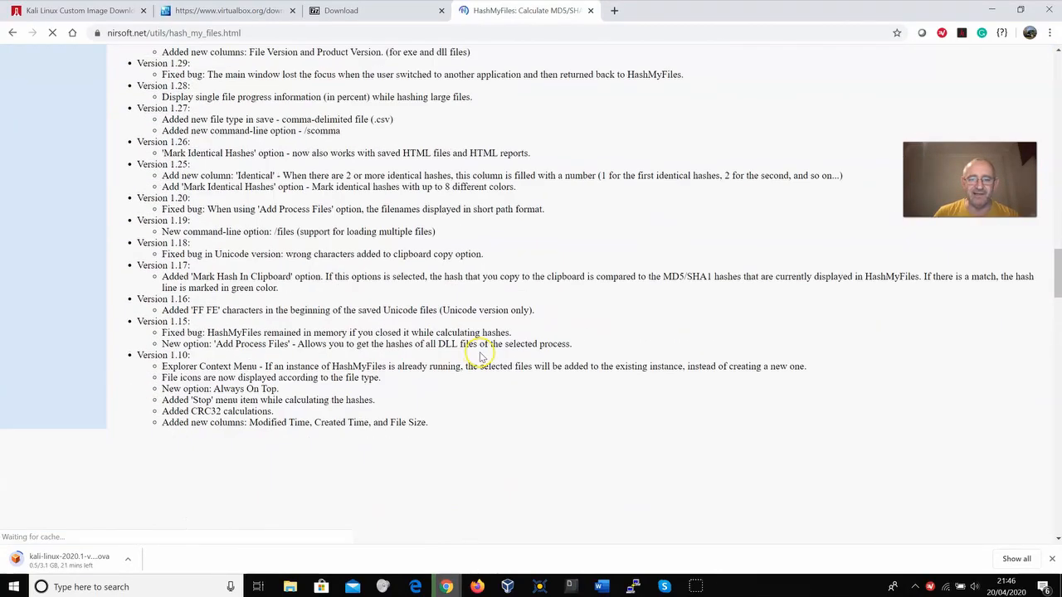
scroll(479, 356, "down", 15)
scroll(500, 340, "down", 15)
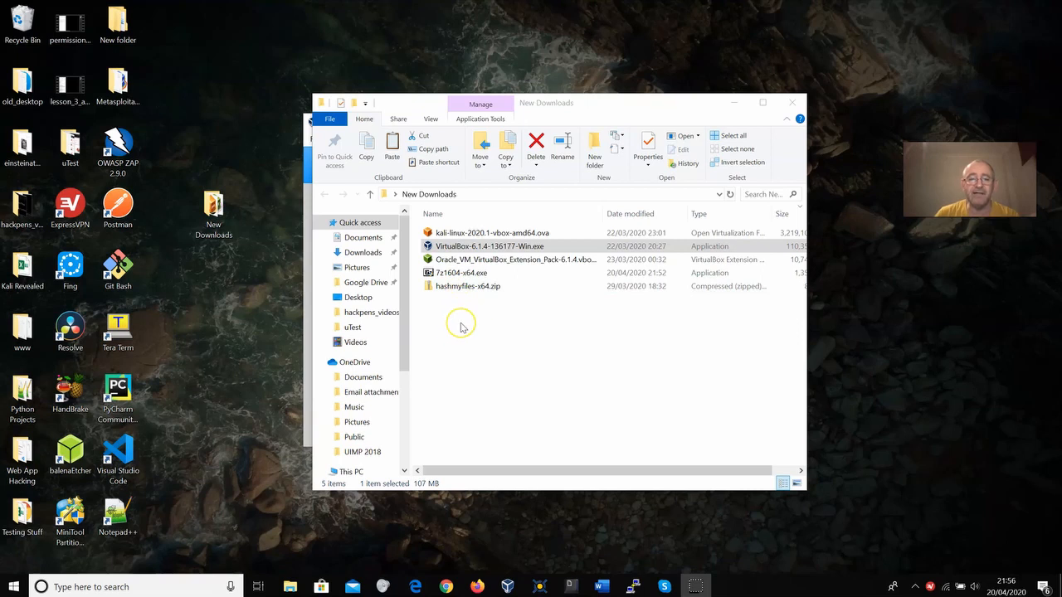
double_click(448, 277)
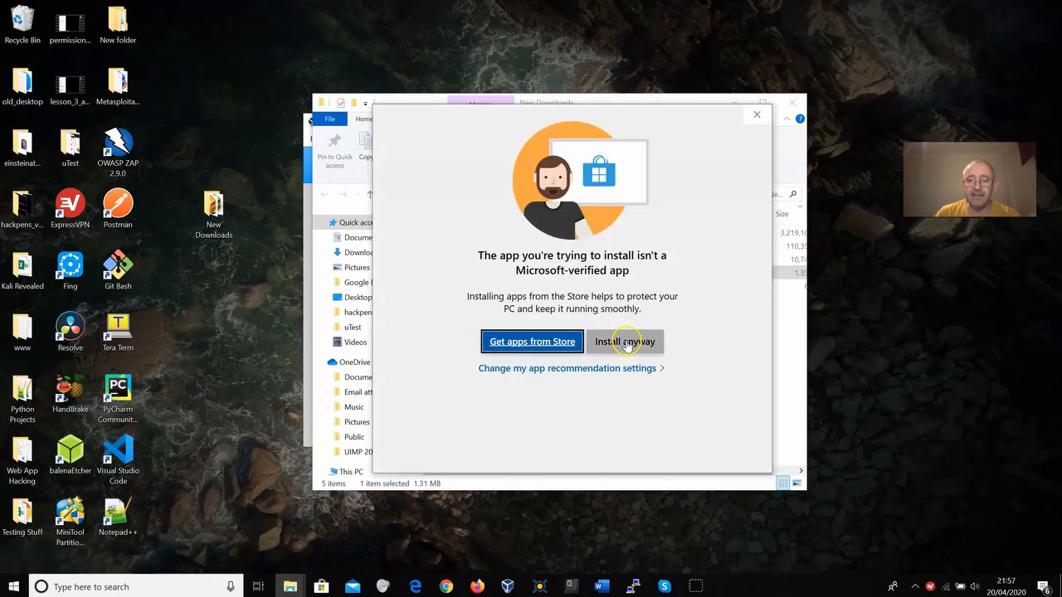
left_click(626, 344)
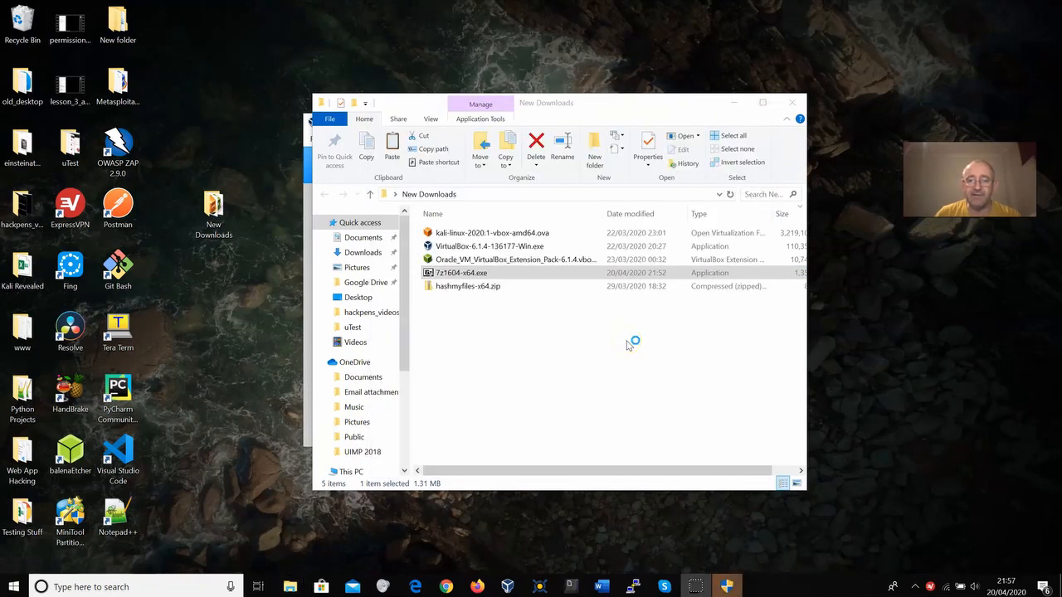
left_click(724, 584)
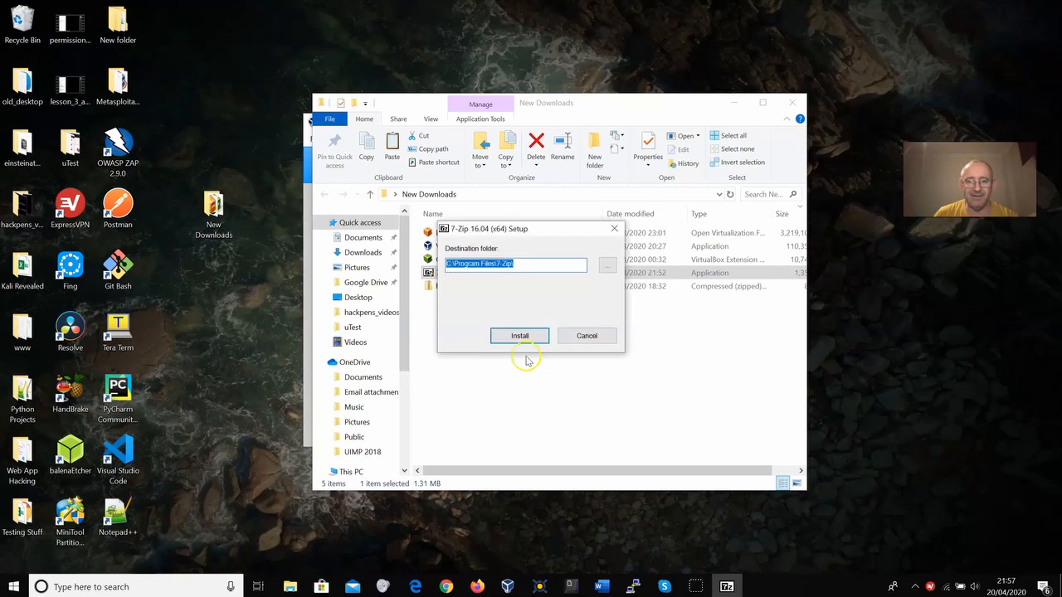
left_click(587, 337)
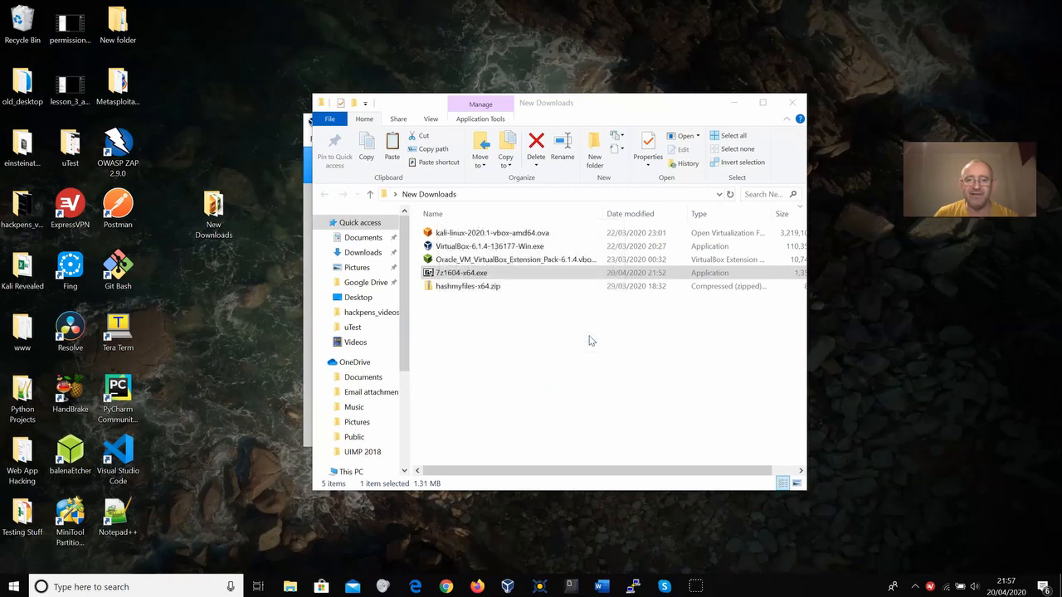
- Extract hashmyfiles-x64.zip into the New Downloads folder using 7-Zip
right_click(455, 288)
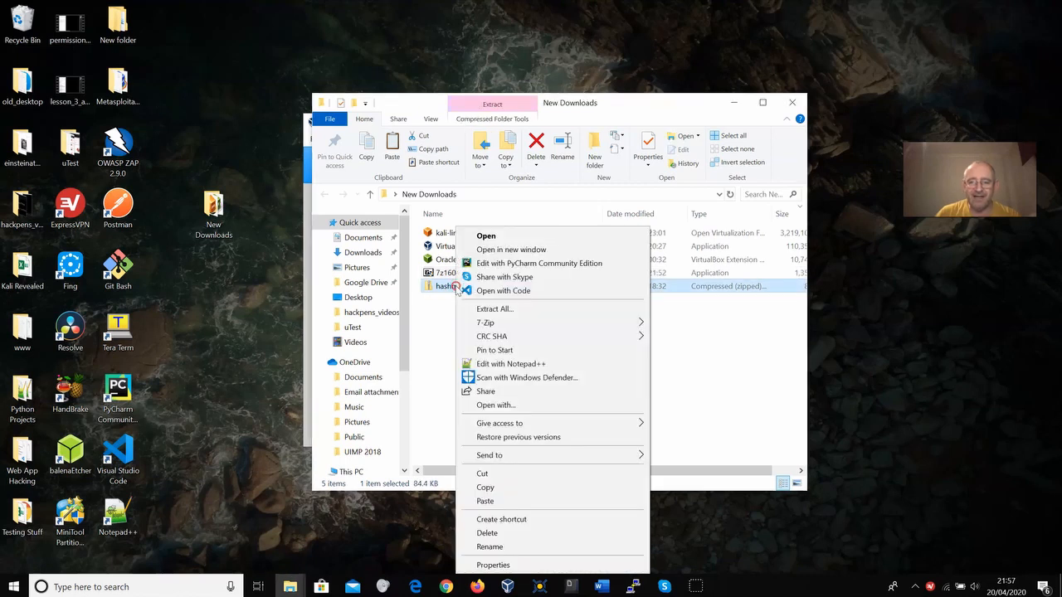
mouse_move(485, 325)
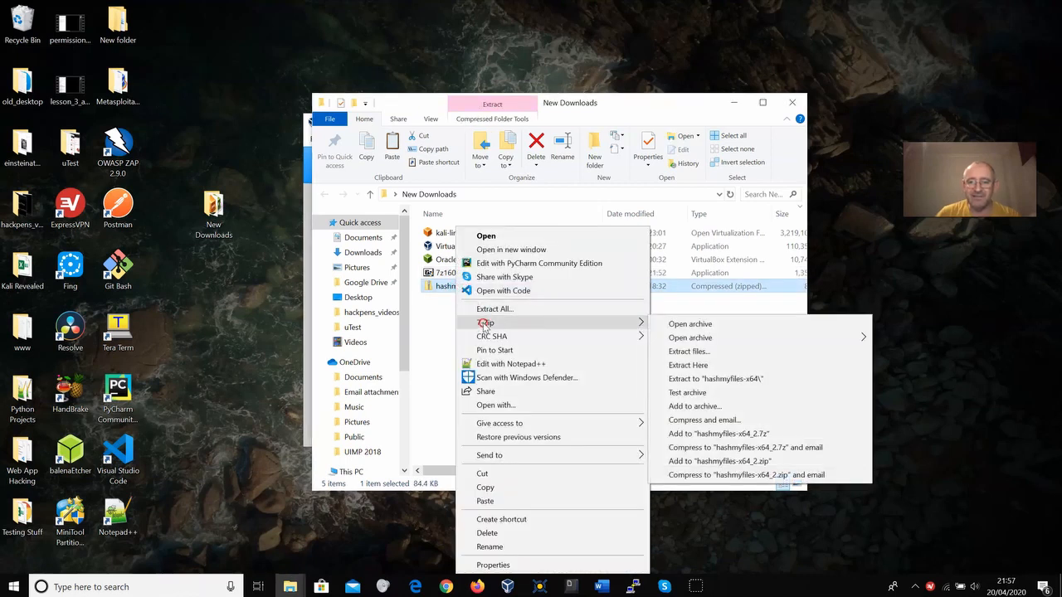
left_click(706, 366)
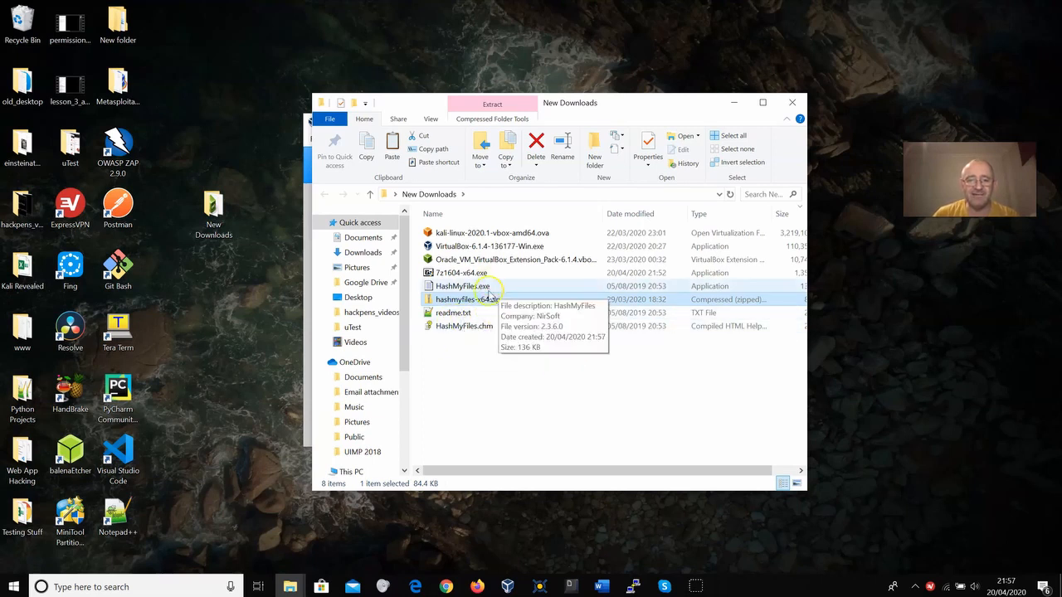
left_click(488, 300)
key("BackSpace")
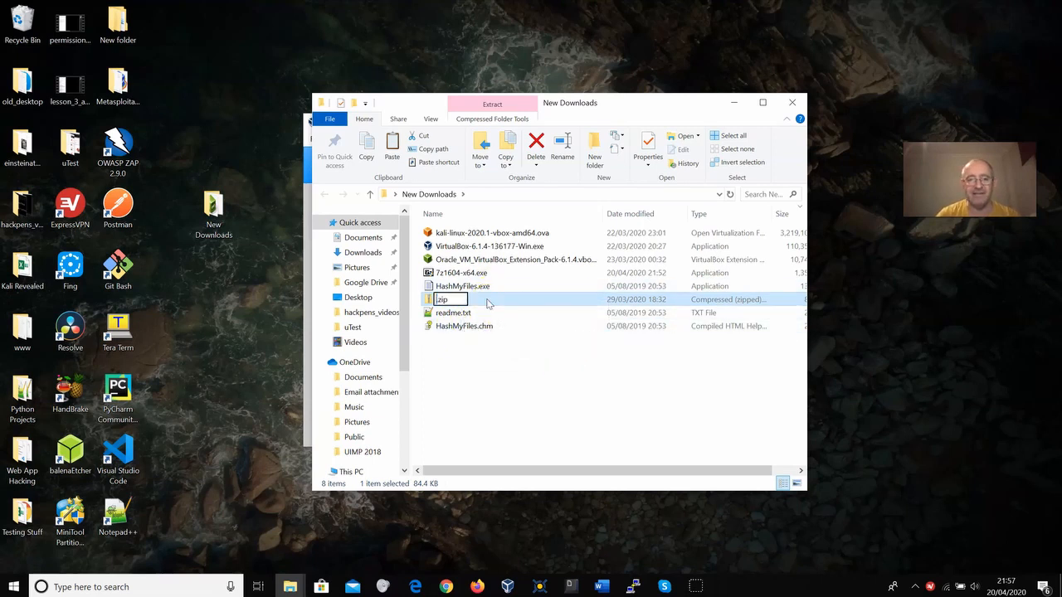
left_click(496, 301)
key("Return")
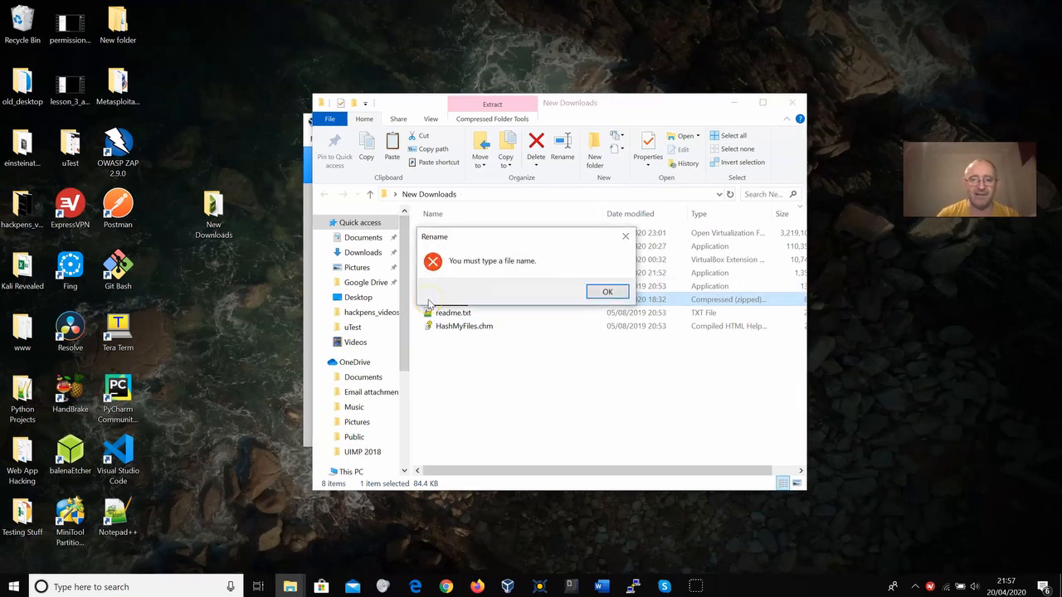
left_click(606, 291)
- Delete the hashmyfiles-x64.zip archive and readme.txt from the New Downloads folder
right_click(427, 301)
key("Delete")
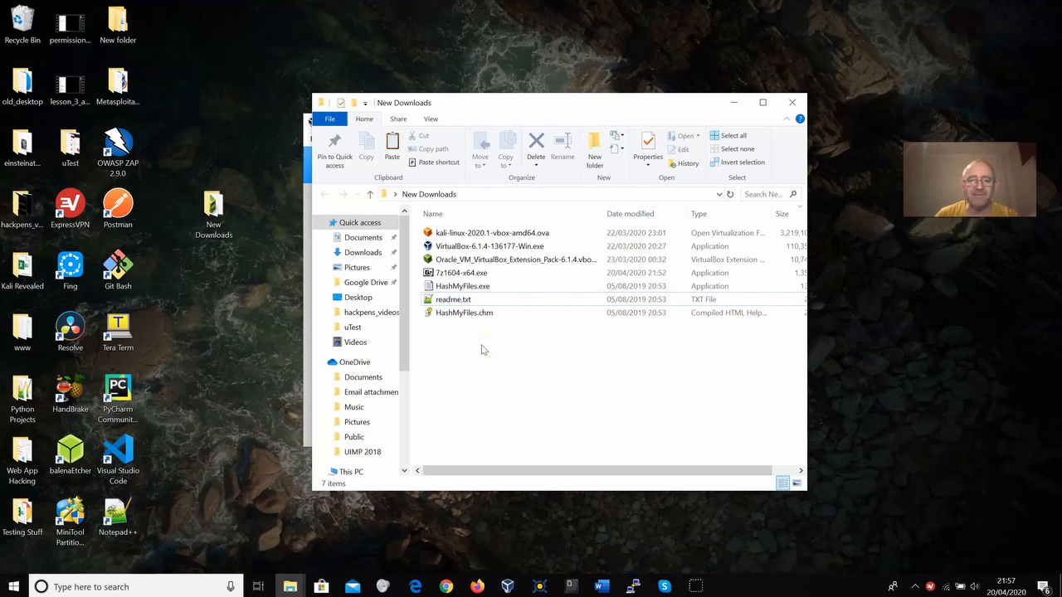
left_click(440, 301)
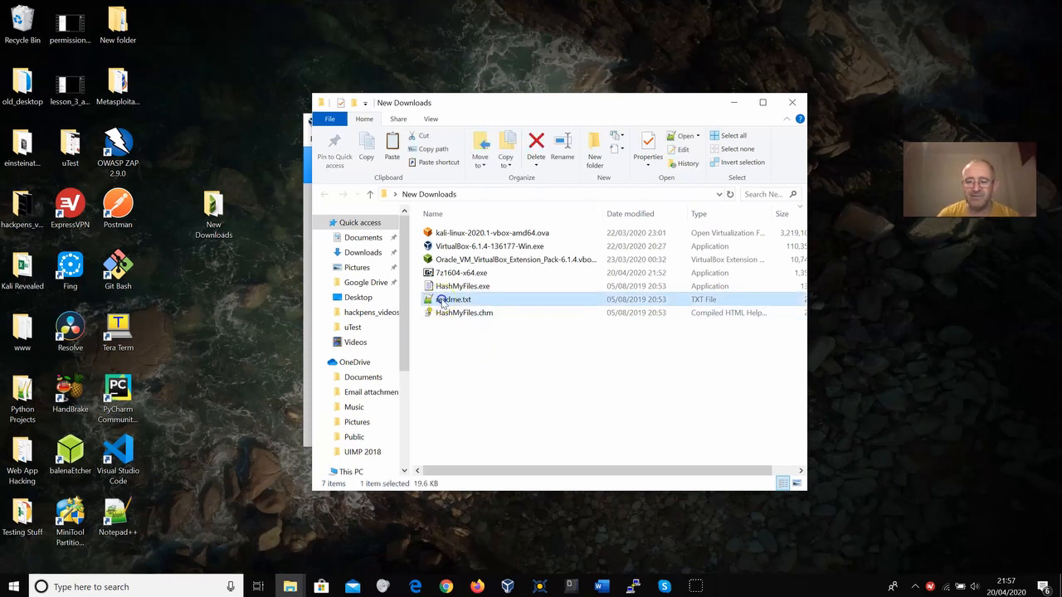
key("Delete")
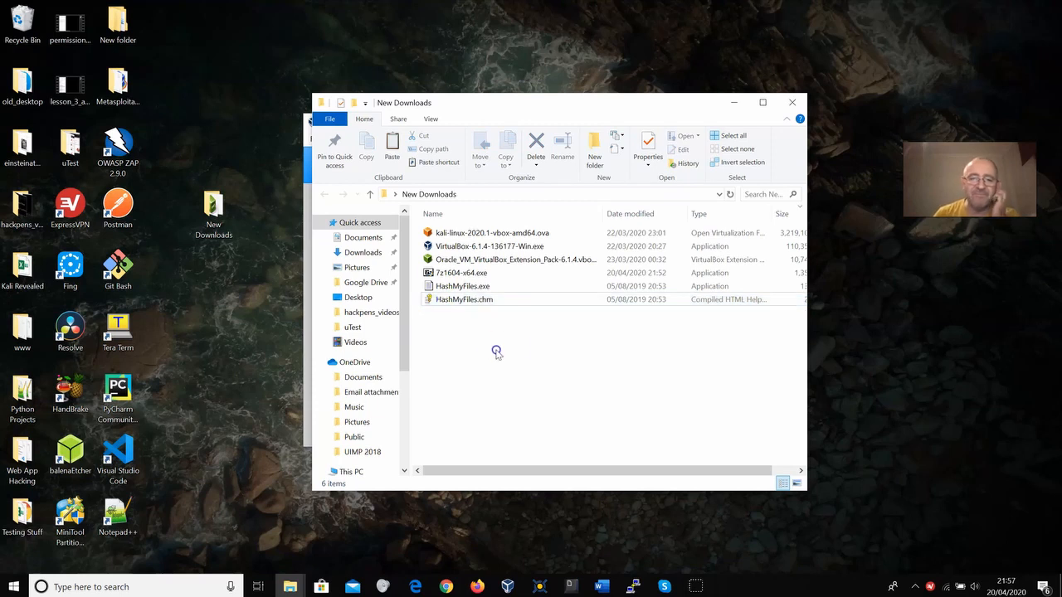
- Switch to Chrome and open the SHA256 checksums list from the VirtualBox 6.1.6 downloads page
left_click(447, 587)
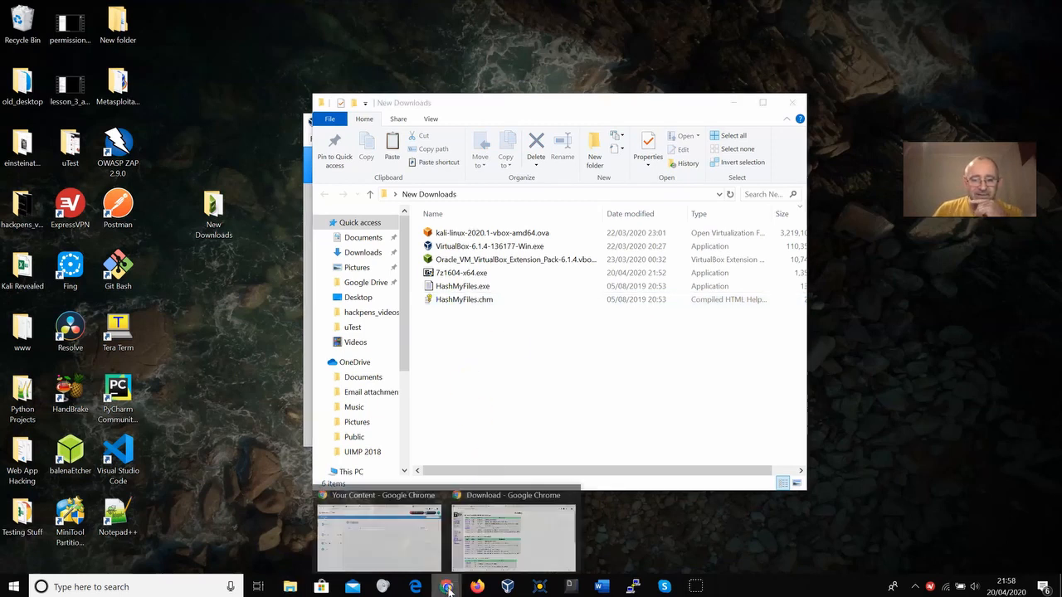
left_click(526, 539)
left_click(232, 19)
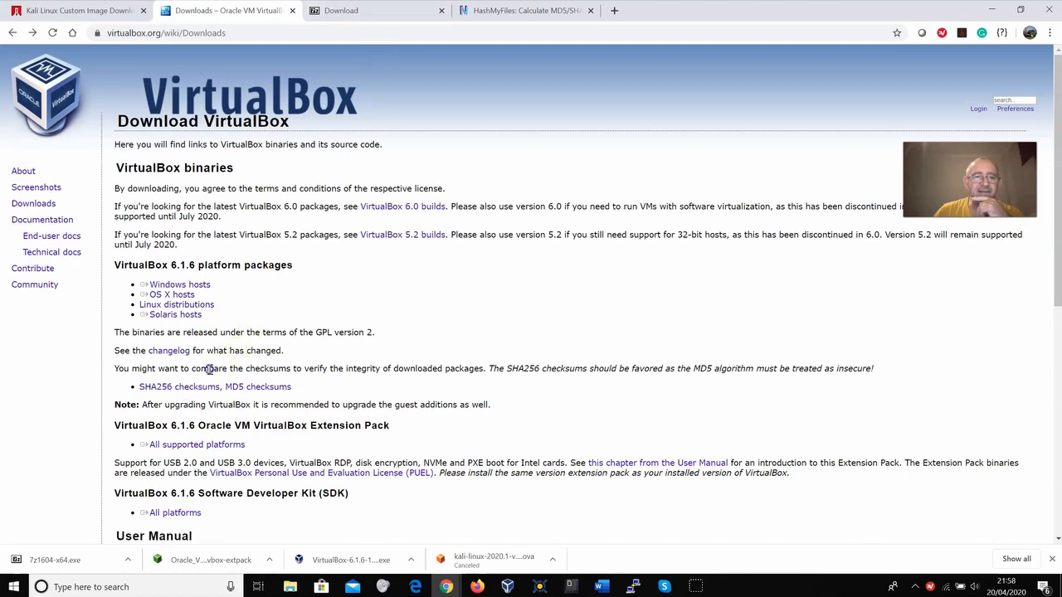
left_click(193, 391)
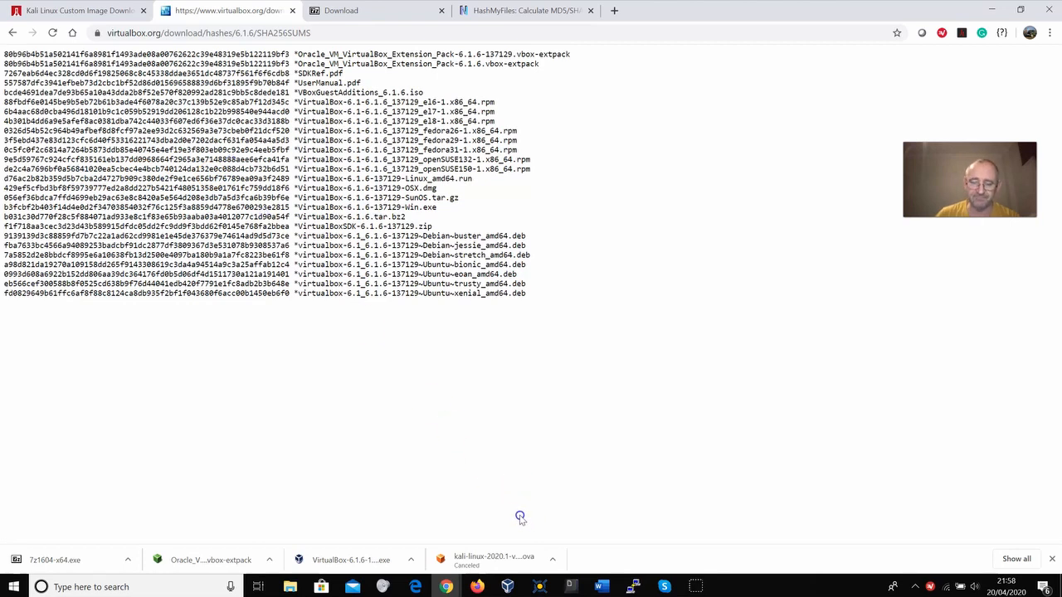
- Highlight the SHA256 sum of the Kali Linux VirtualBox 64-Bit image on the Offensive Security page, and minimize the browser
left_click(81, 11)
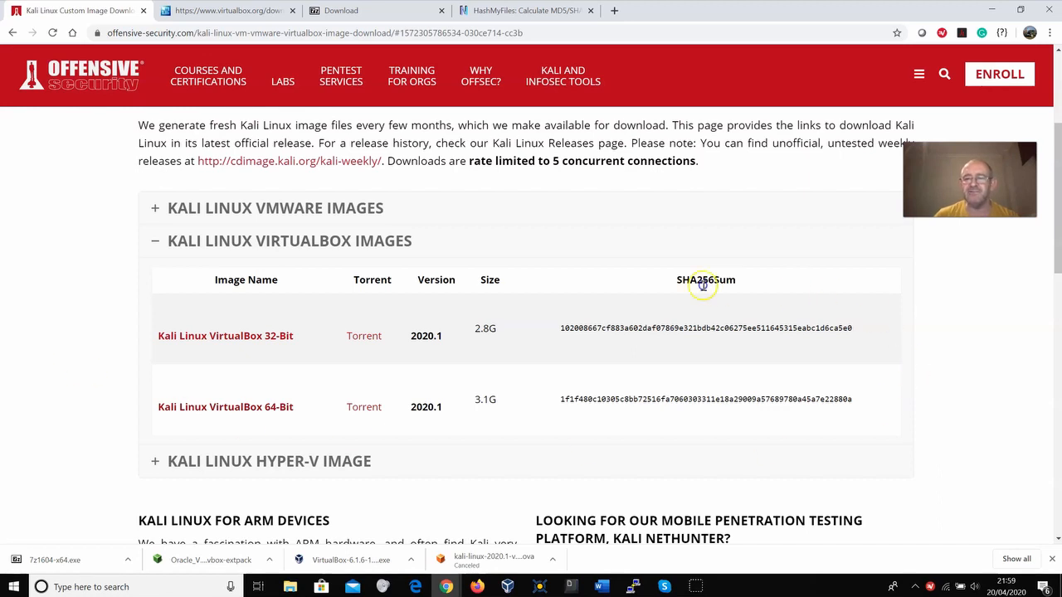
left_click_drag(558, 400, 859, 408)
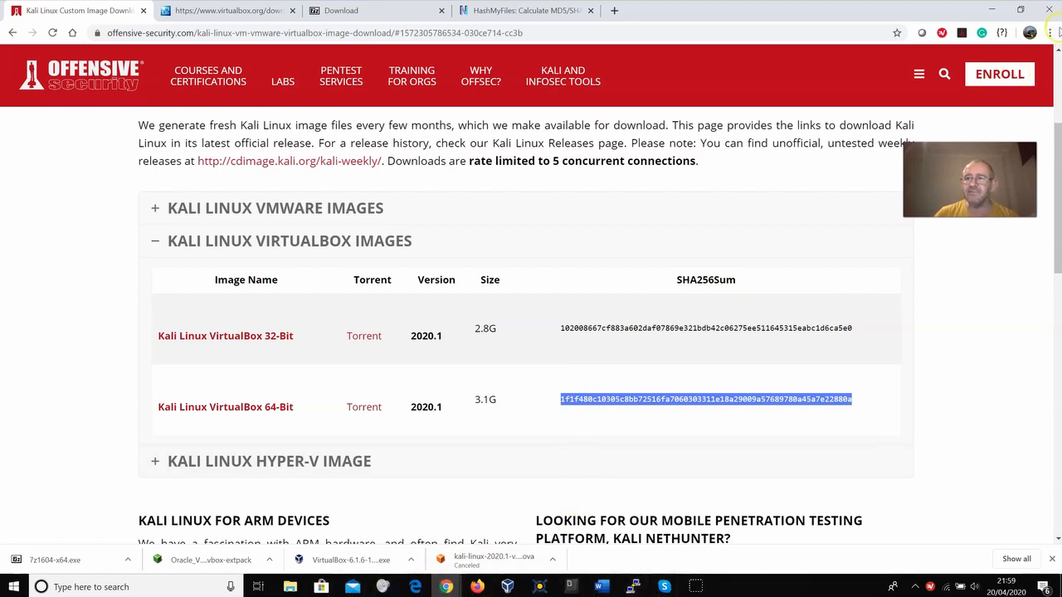
left_click(991, 10)
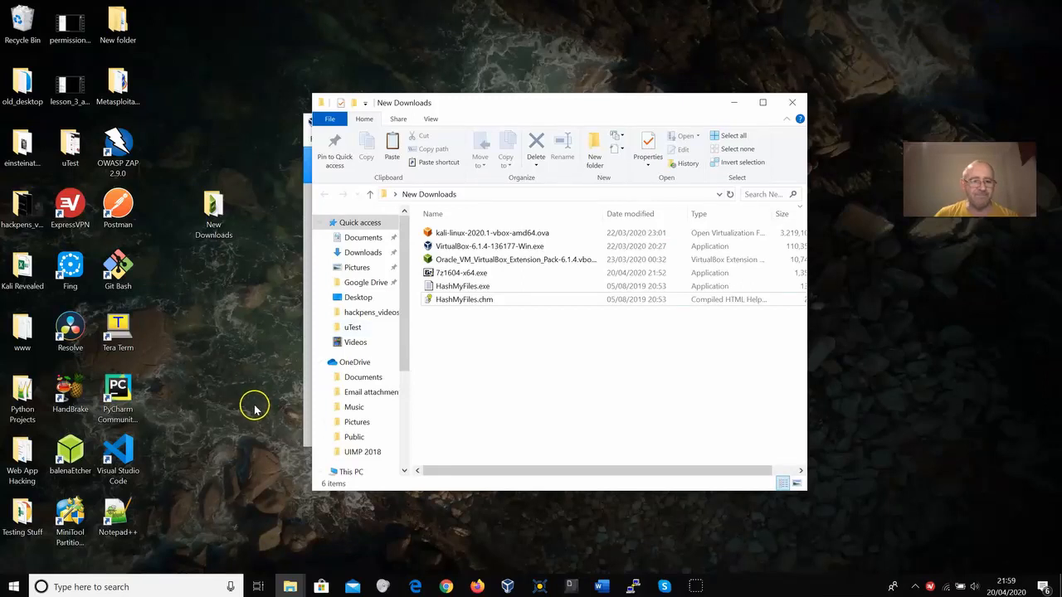
- Launch HashMyFiles.exe from the New Downloads folder and move its window clear of the file names
left_click(452, 301)
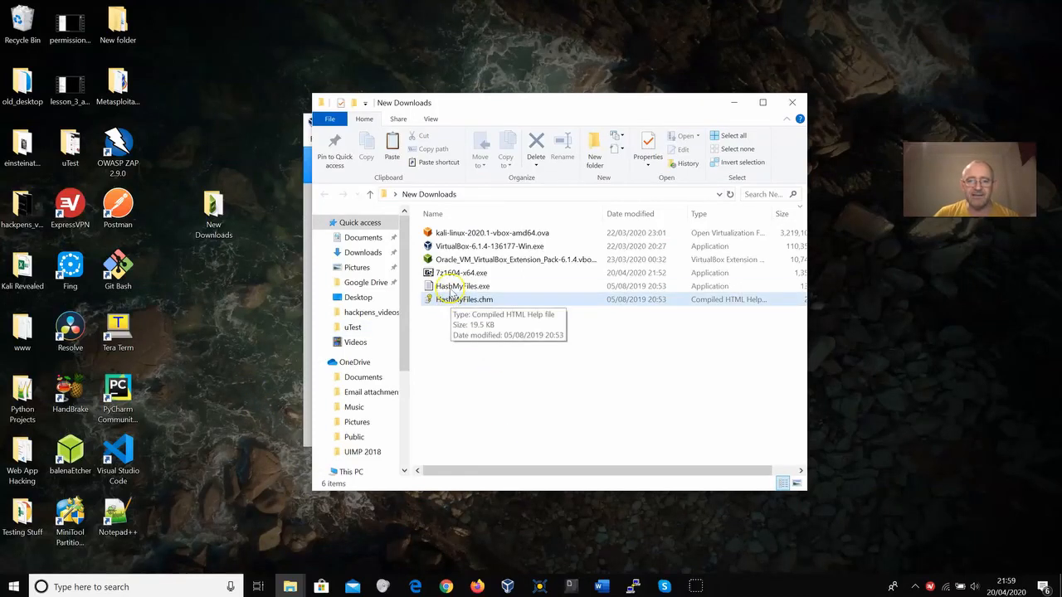
left_click(451, 288)
double_click(450, 288)
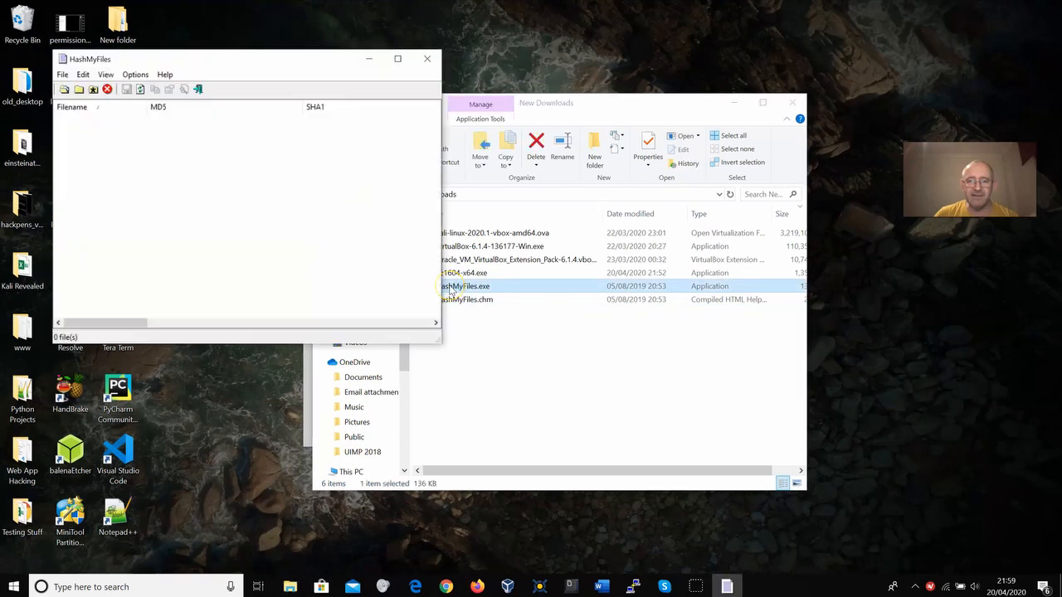
left_click_drag(218, 60, 698, 223)
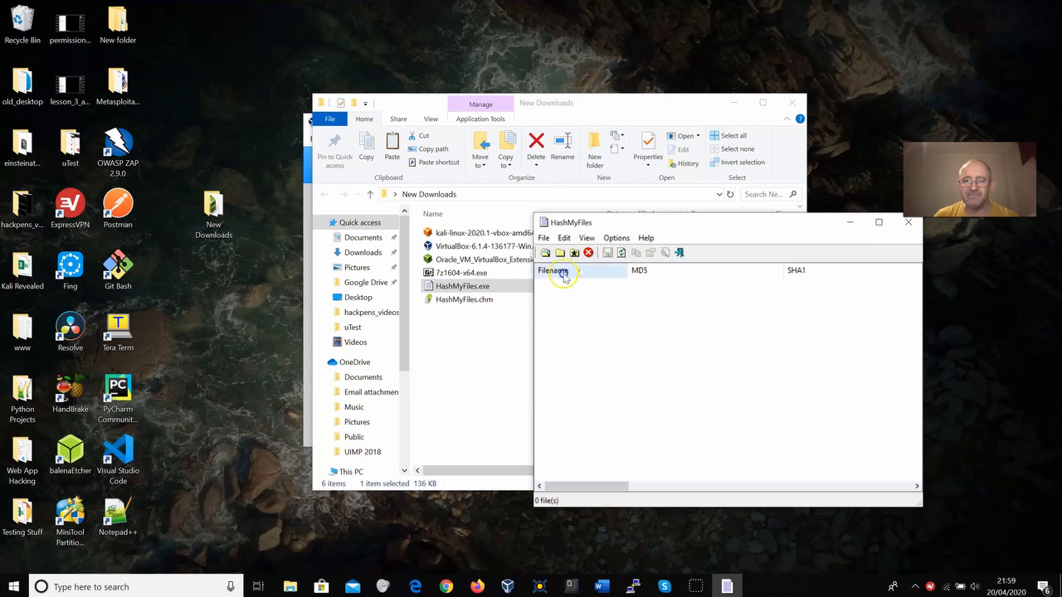
- Configure the HashMyFiles columns to show only Filename and SHA-256, hiding all the others
left_click(587, 238)
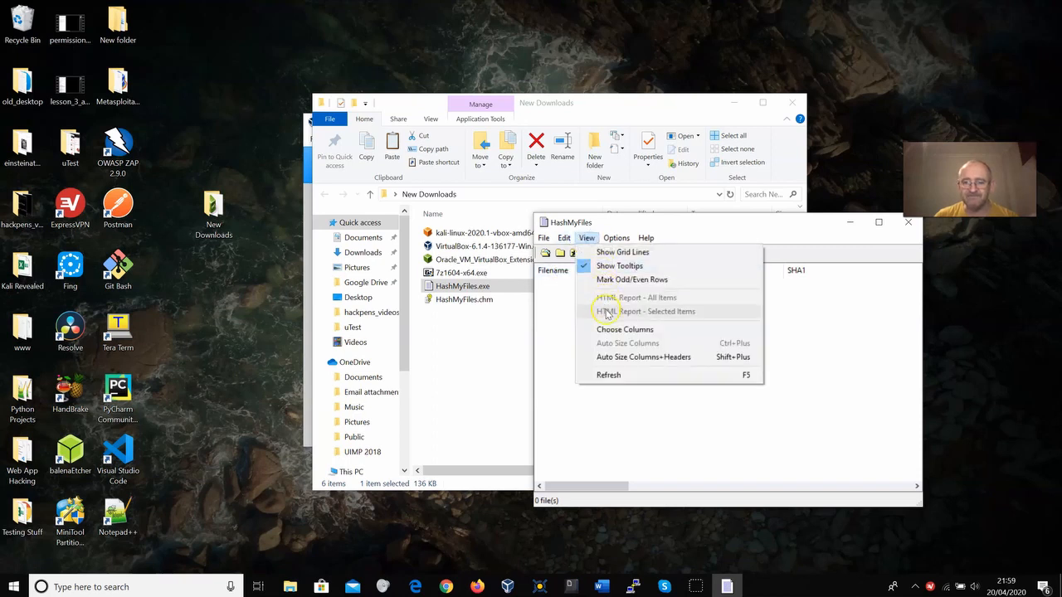
left_click(609, 330)
left_click(642, 307)
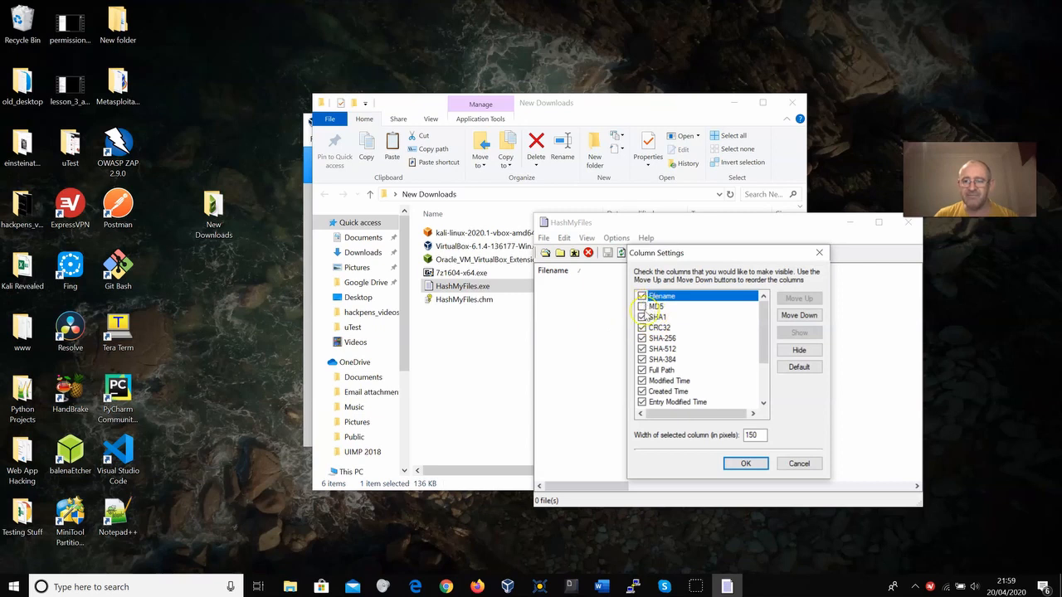
left_click(642, 327)
left_click(641, 316)
left_click(641, 349)
left_click(641, 359)
left_click(641, 370)
left_click(641, 381)
left_click(641, 391)
left_click(641, 402)
scroll(722, 367, "down", 3)
left_click(641, 349)
left_click(641, 359)
left_click(642, 370)
left_click(641, 381)
left_click(641, 391)
left_click(641, 401)
scroll(697, 375, "up", 3)
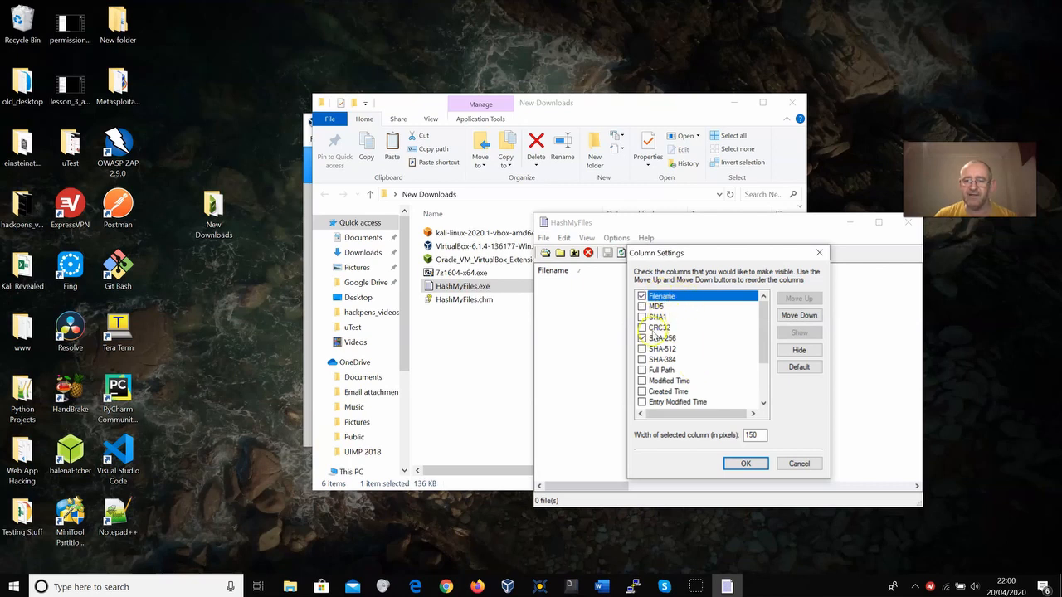
left_click(746, 470)
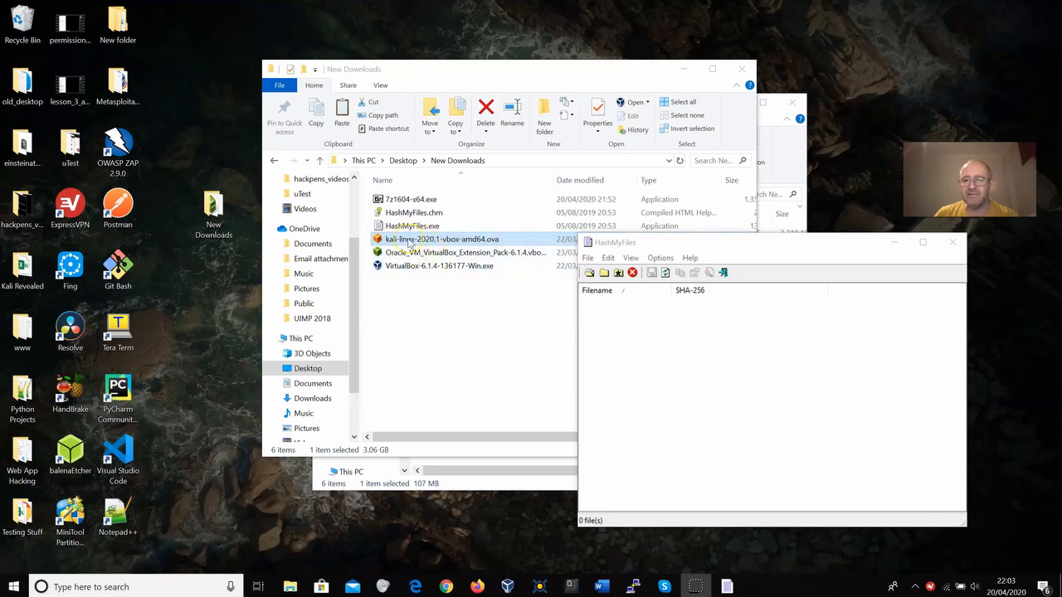
- Add kali-linux-2020.1-vbox-amd64.ova to HashMyFiles and copy its SHA256 hash
left_click_drag(410, 240, 700, 388)
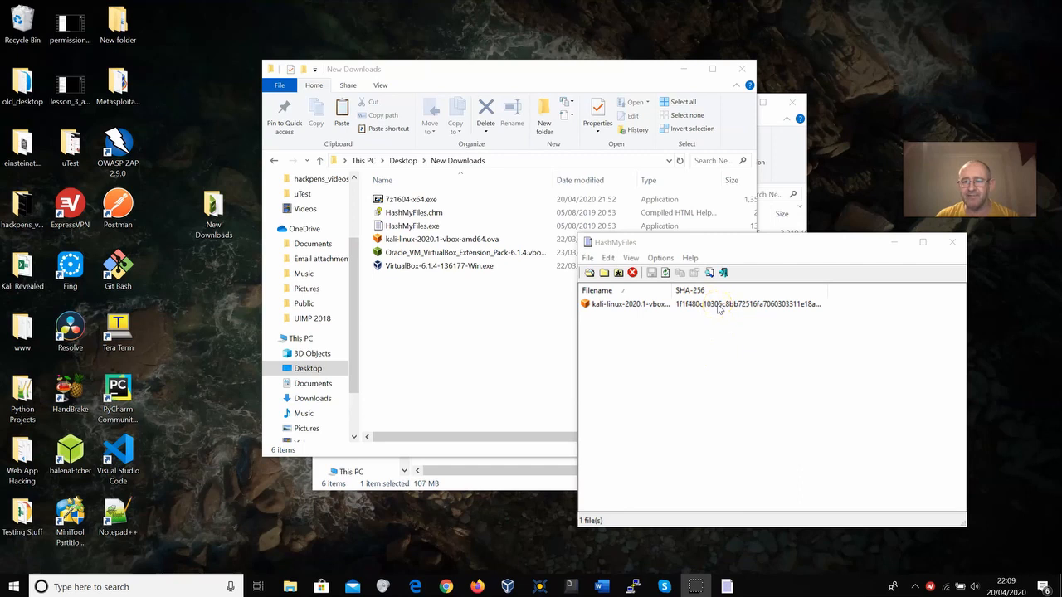
right_click(627, 307)
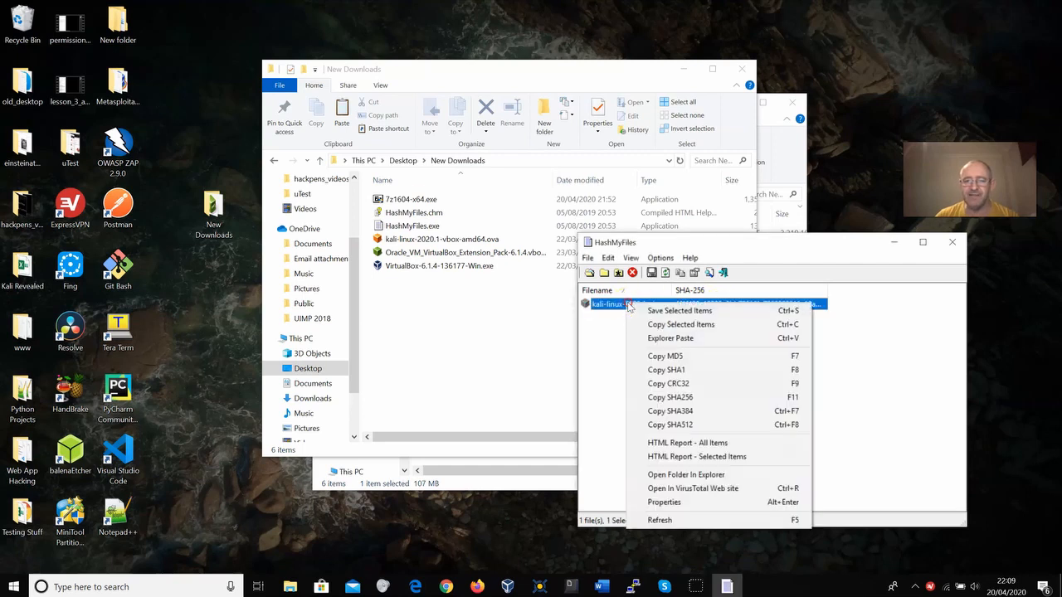
left_click(675, 397)
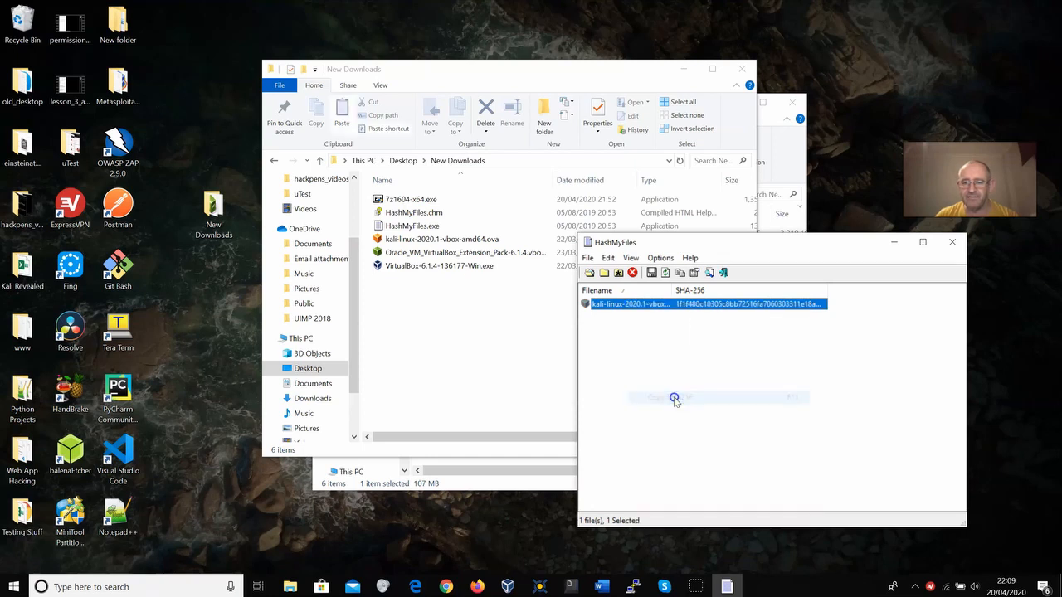
- Open Notepad, paste the copied SHA256 hash into the blank document, and move the window lower on the desktop
left_click(159, 583)
type("n")
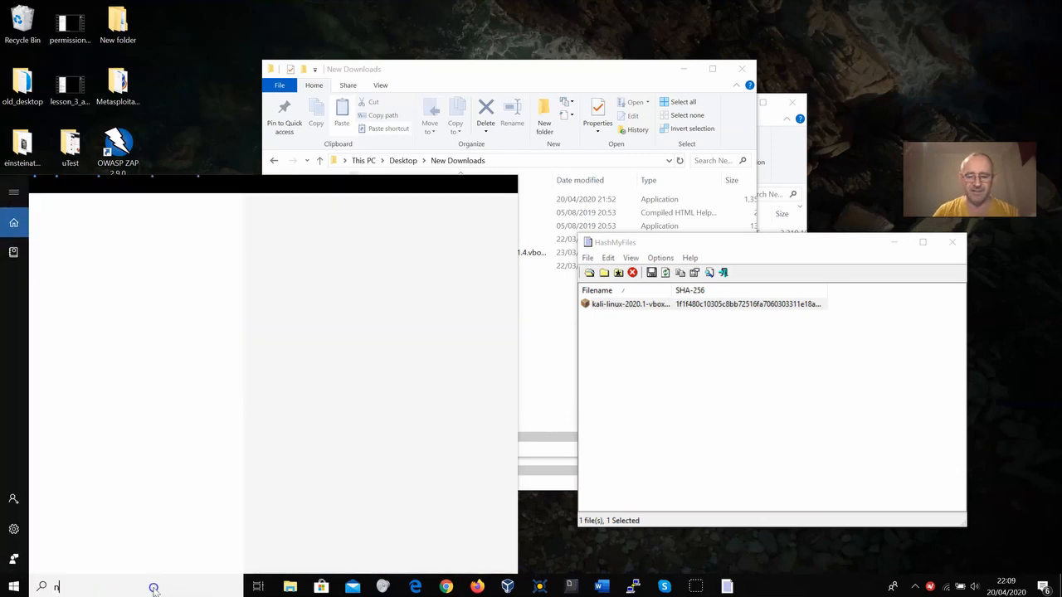
type("otep")
key("Return")
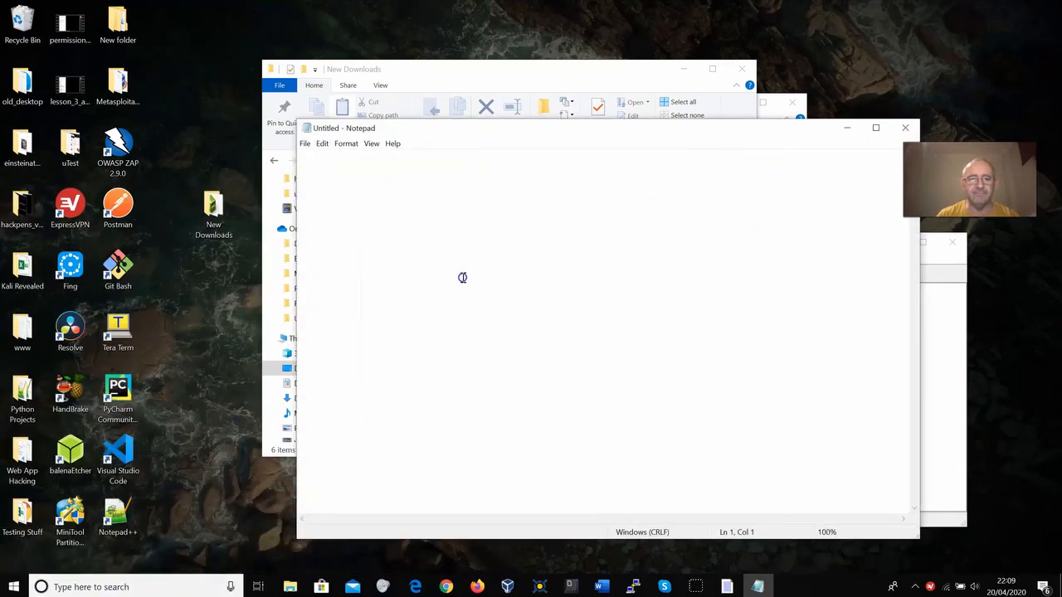
key("ctrl+v")
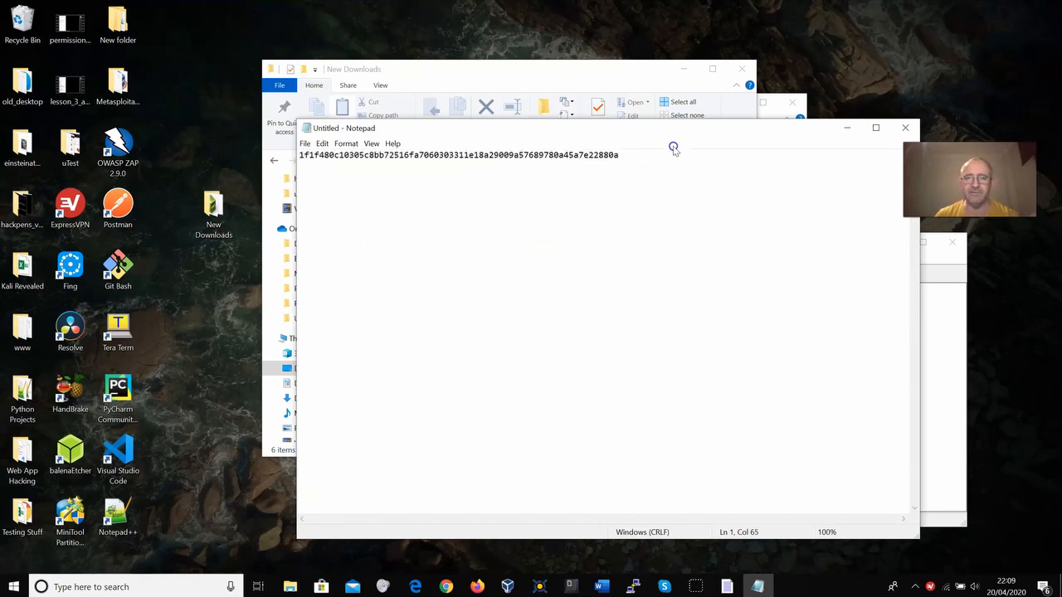
left_click_drag(668, 134, 692, 253)
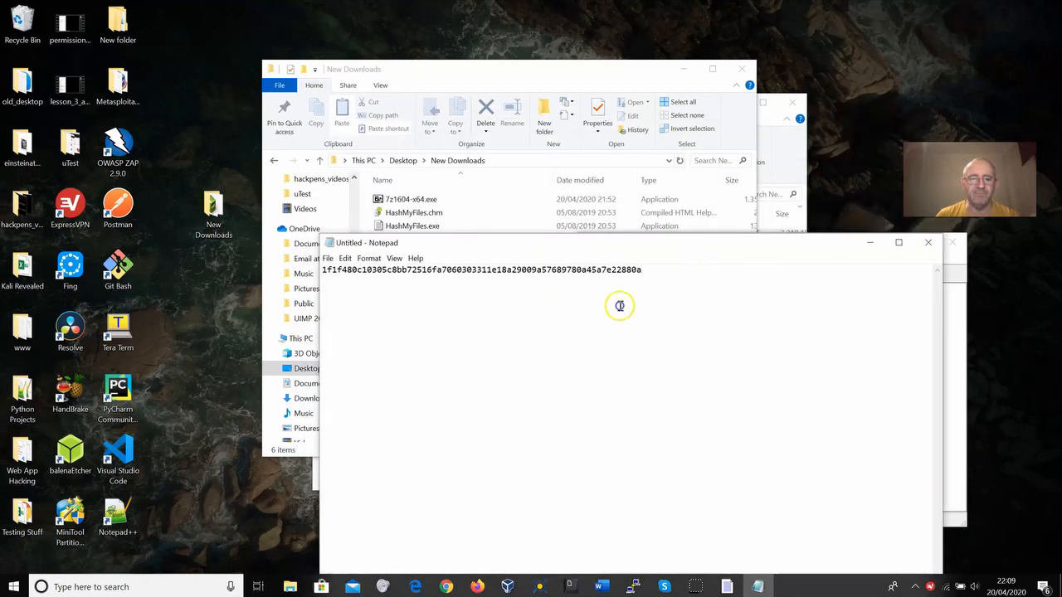
- Compare the hash in Notepad with the SHA256 sum listed for Kali Linux VirtualBox 64-Bit on the Offensive Security page
mouse_move(448, 589)
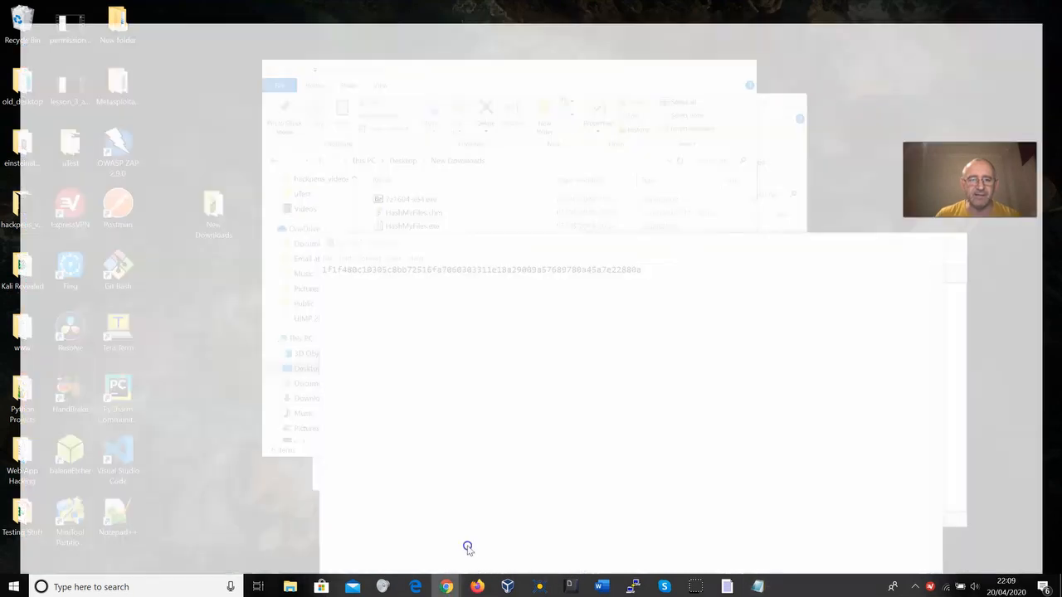
left_click(467, 545)
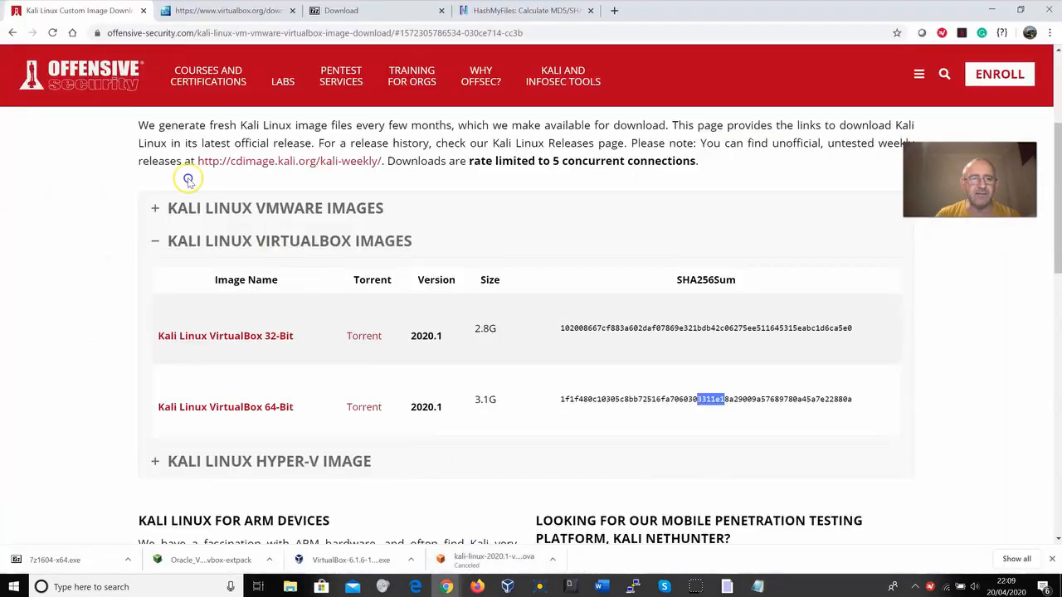
left_click(578, 414)
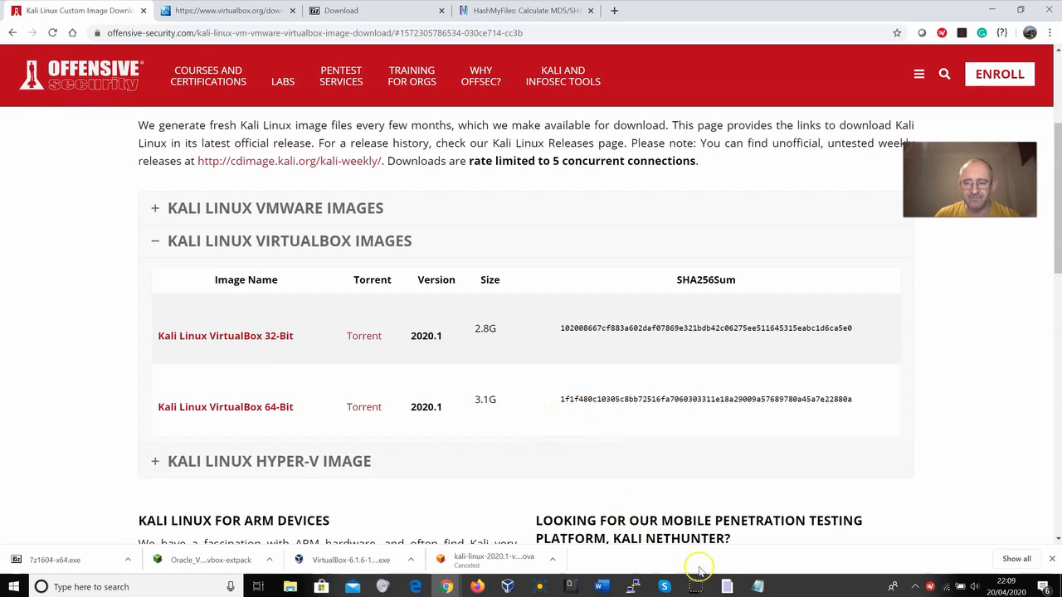
left_click(758, 587)
left_click_drag(579, 249, 815, 433)
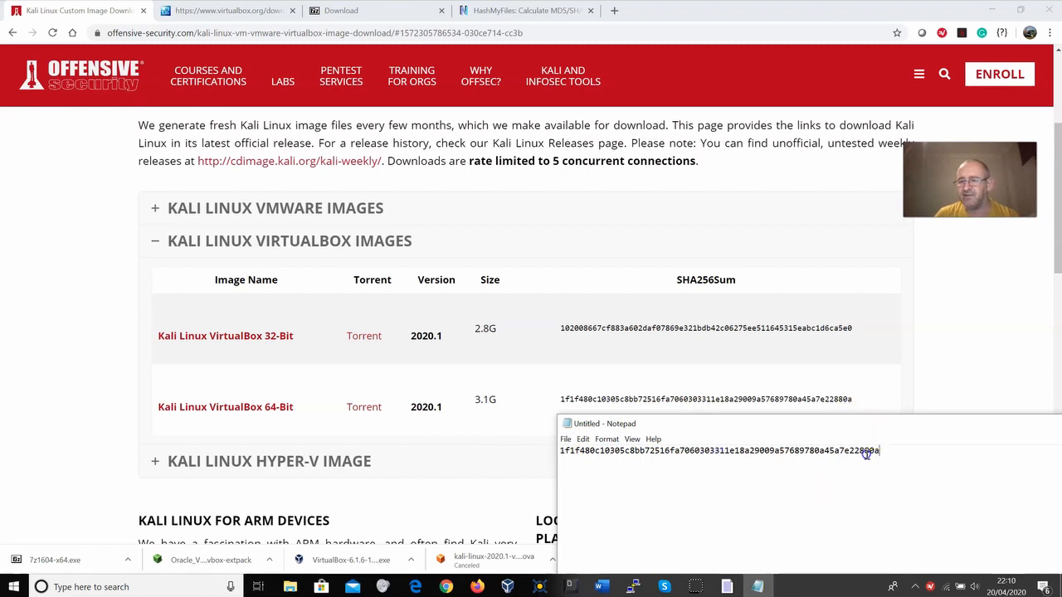
left_click_drag(789, 428, 508, 225)
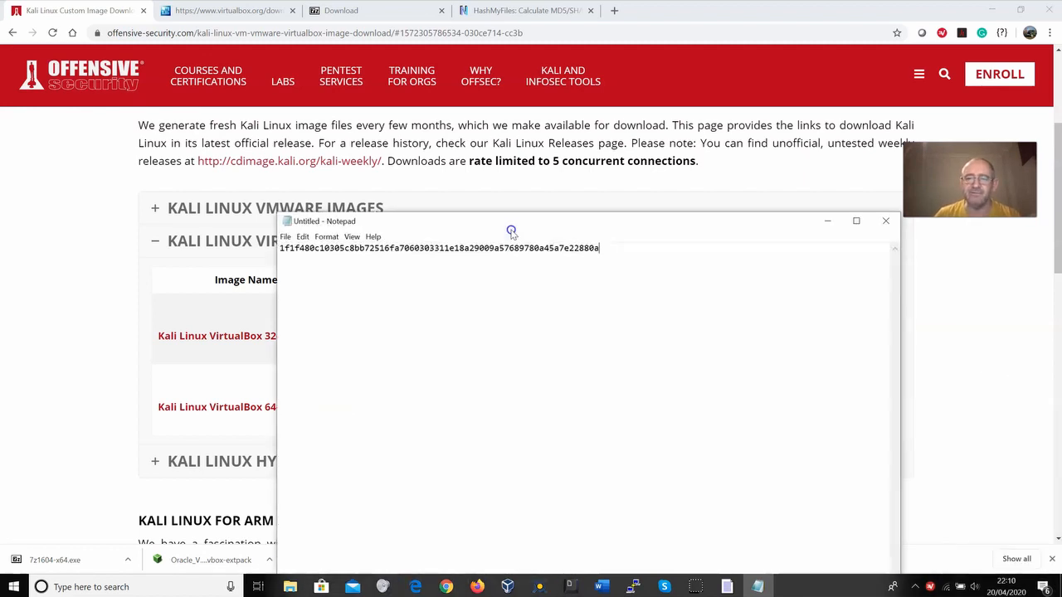
- Minimize Notepad and the browser, and close HashMyFiles
left_click(824, 221)
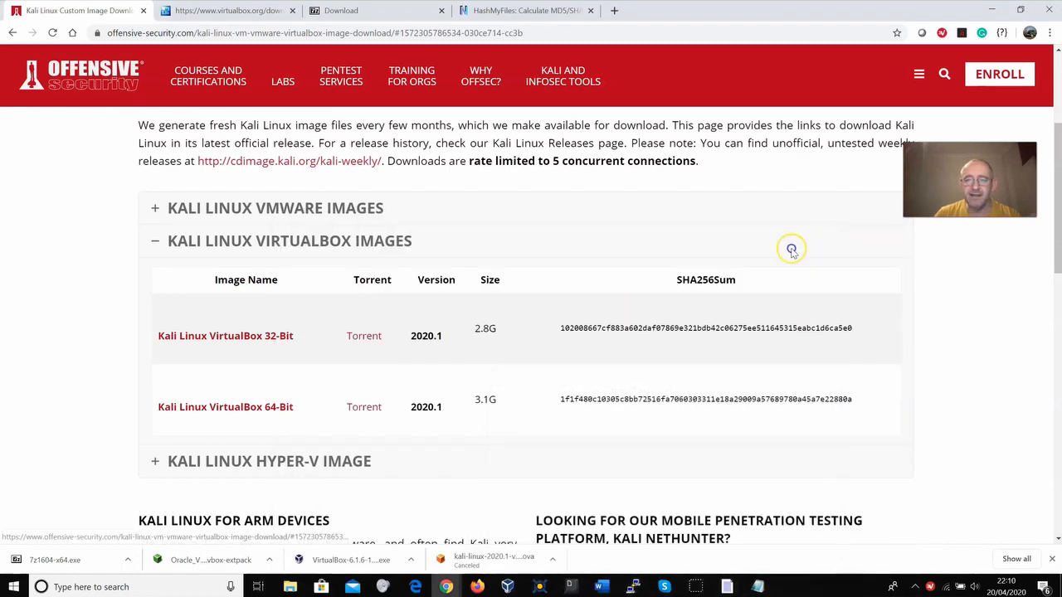
left_click(990, 10)
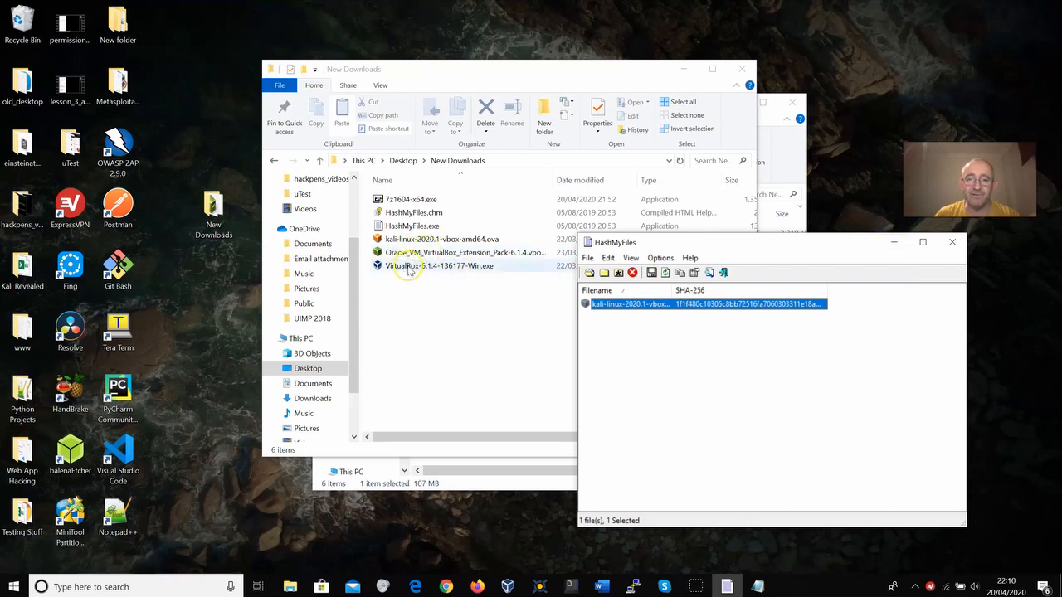
key("alt+F4")
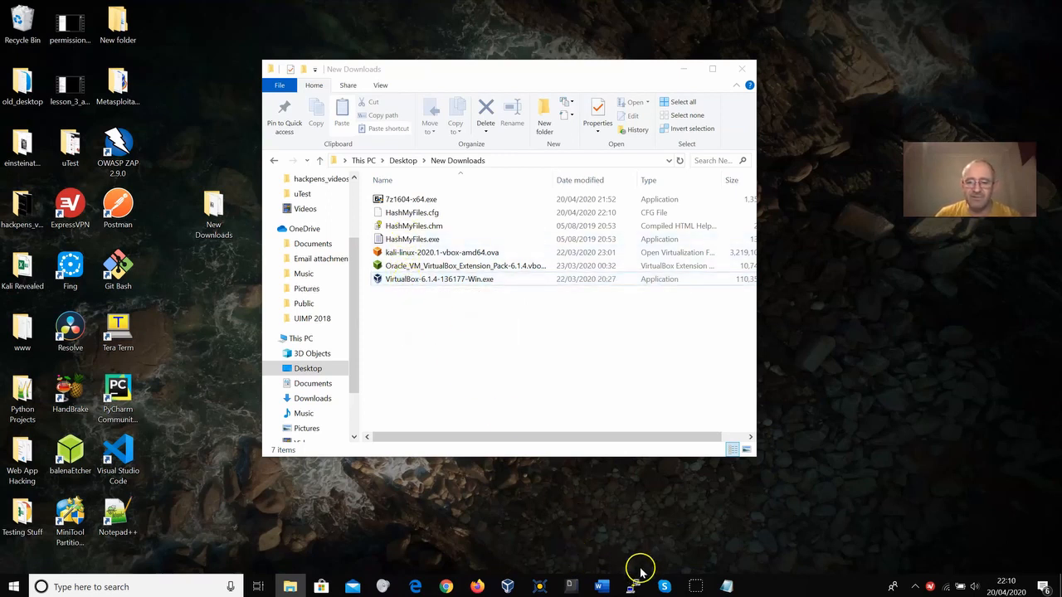
- Launch Oracle VM VirtualBox Manager and move its window clear of the file names in the New Downloads folder
left_click(508, 590)
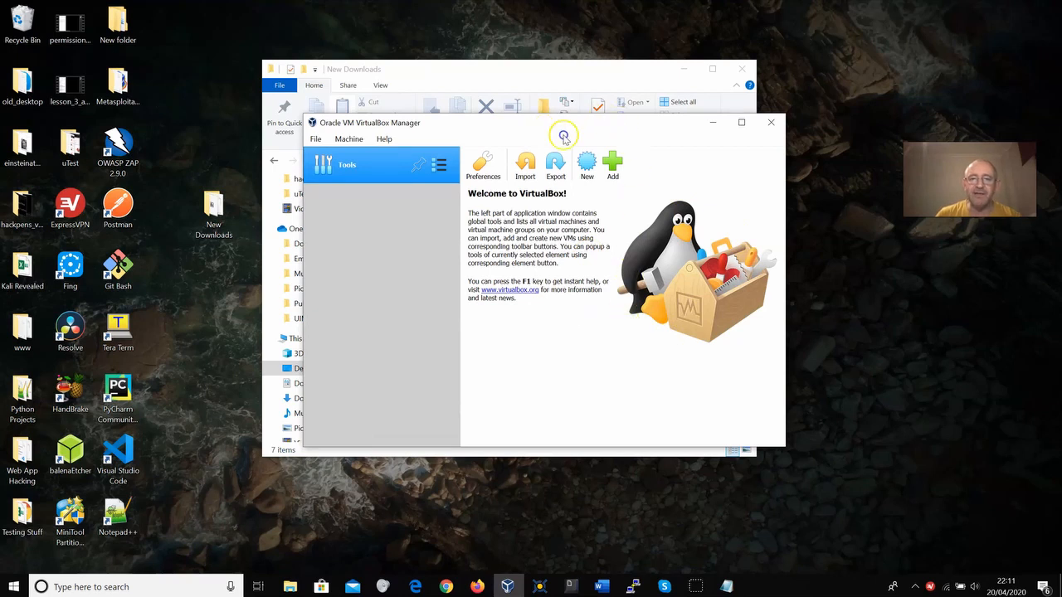
left_click_drag(546, 125, 737, 102)
- Open the Oracle VM VirtualBox Extension Pack 6.1.4 installer, decline the reinstallation, and close the extra VirtualBox Manager window
left_click(417, 269)
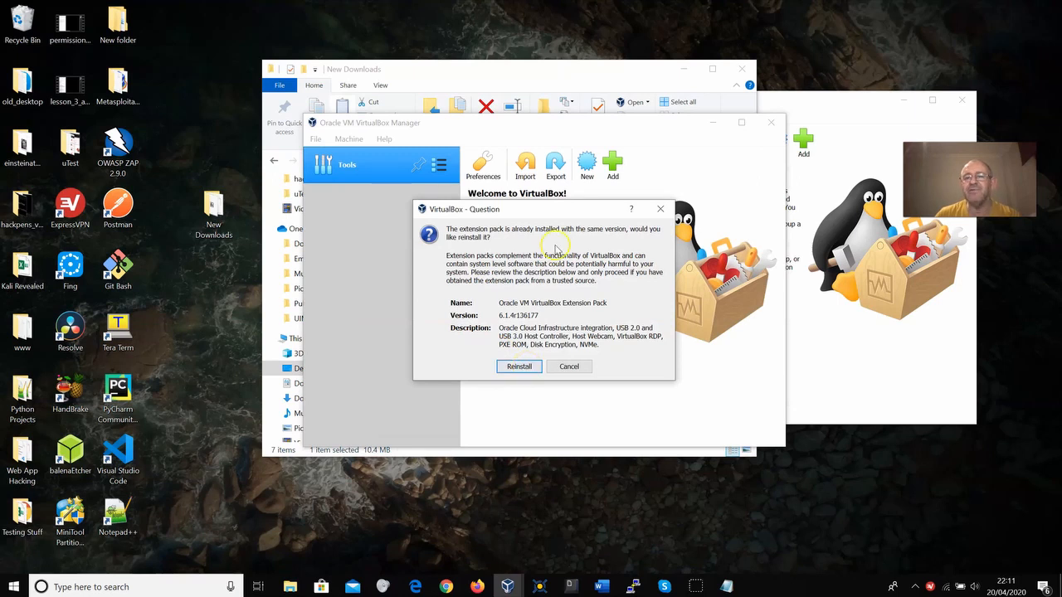
left_click(660, 209)
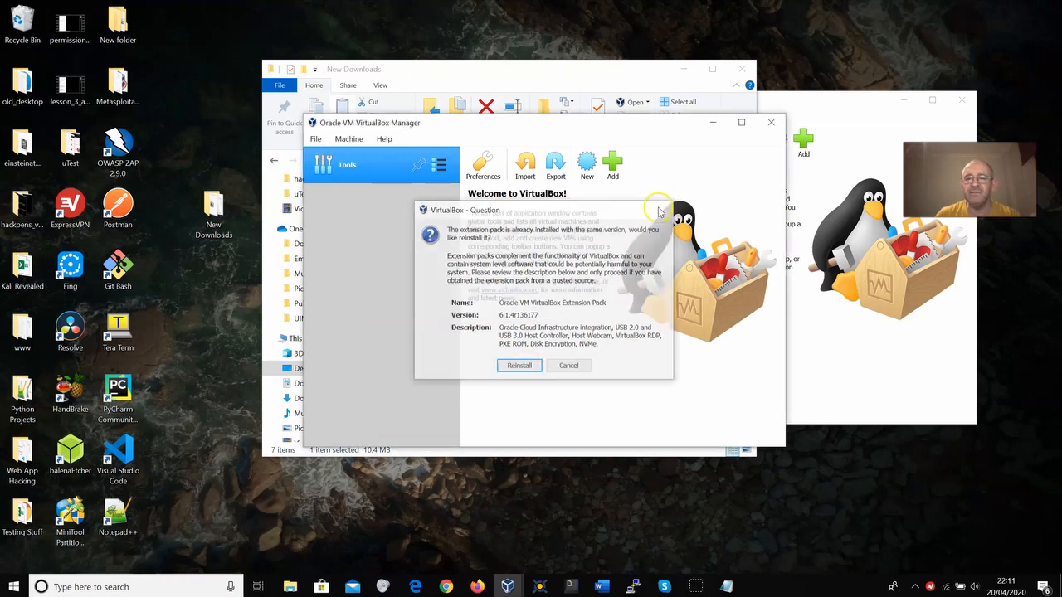
left_click(772, 125)
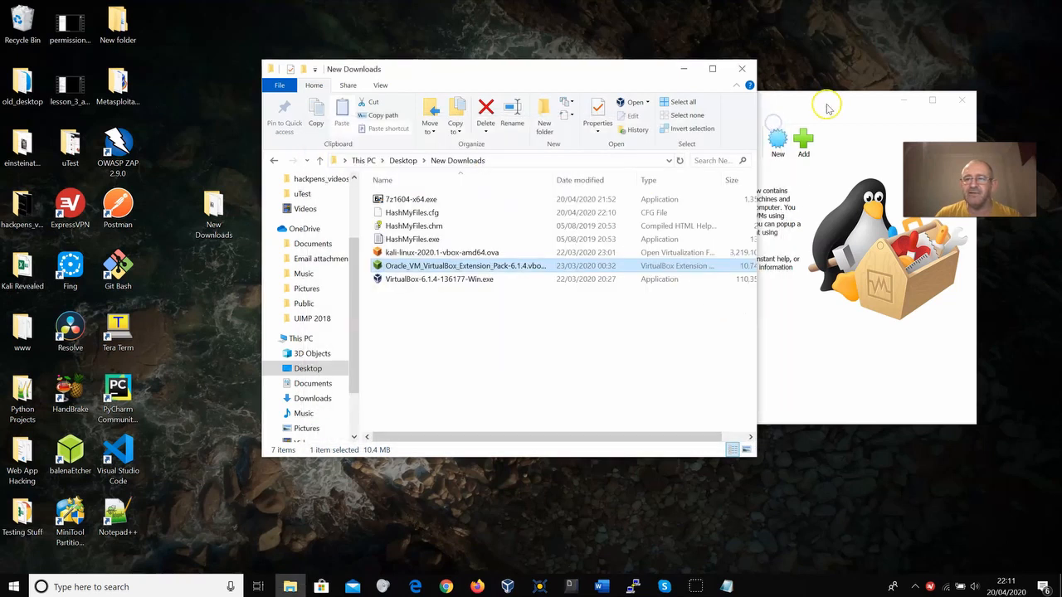
- Minimize the New Downloads folder and move the VirtualBox Manager window to the middle of the desktop
left_click(684, 70)
left_click_drag(612, 137, 592, 84)
left_click(635, 286)
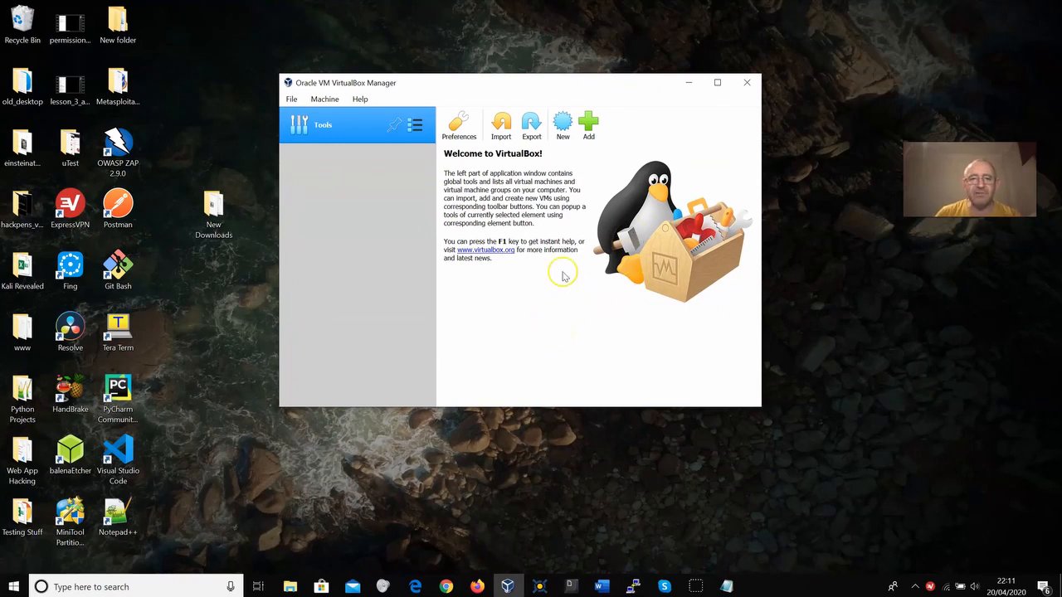
- Choose kali-linux-2020.1-vbox-amd64.ova from the desktop's New Downloads folder as the virtual appliance to import
left_click(503, 128)
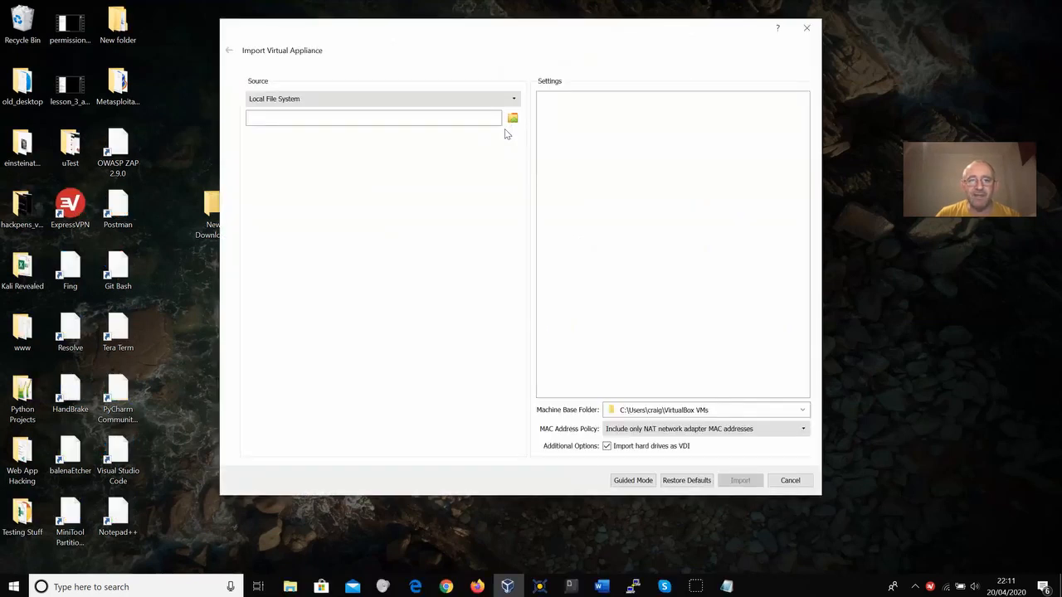
left_click(510, 127)
left_click(512, 120)
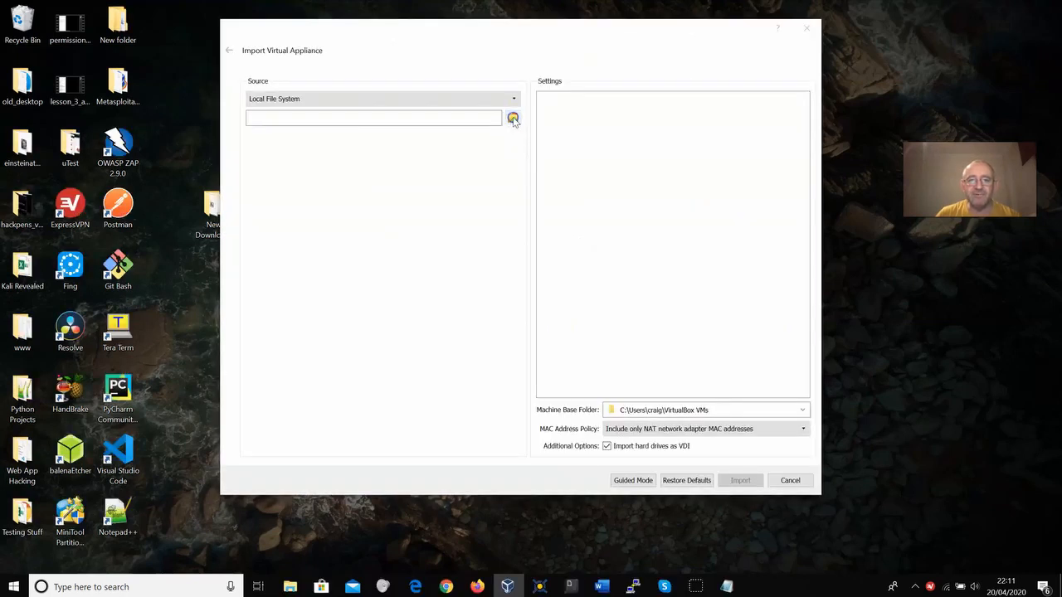
left_click_drag(319, 157, 321, 193)
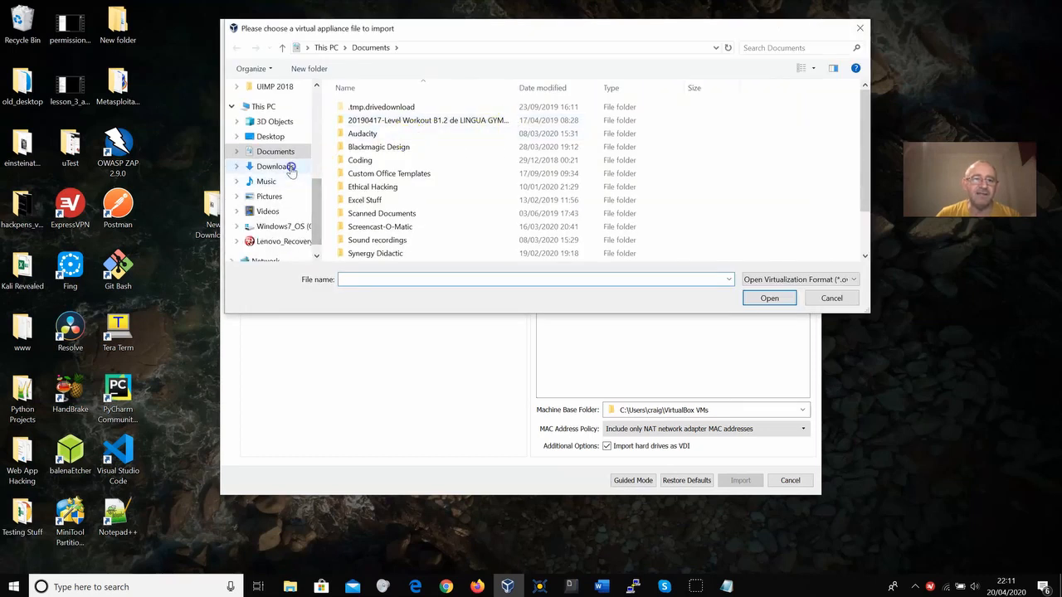
left_click(270, 137)
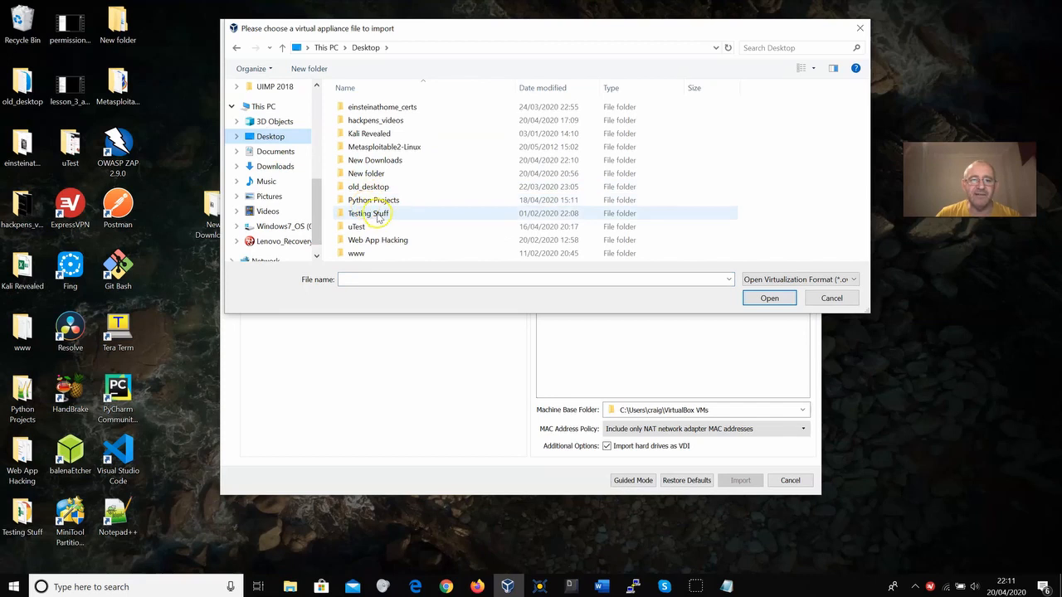
left_click(362, 162)
double_click(362, 162)
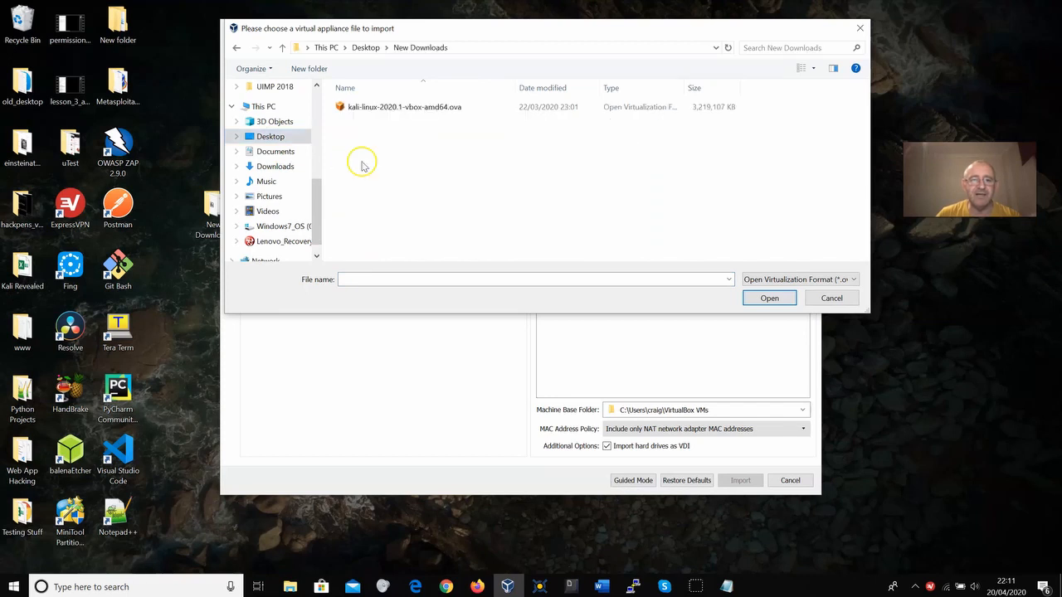
left_click(366, 107)
left_click(768, 297)
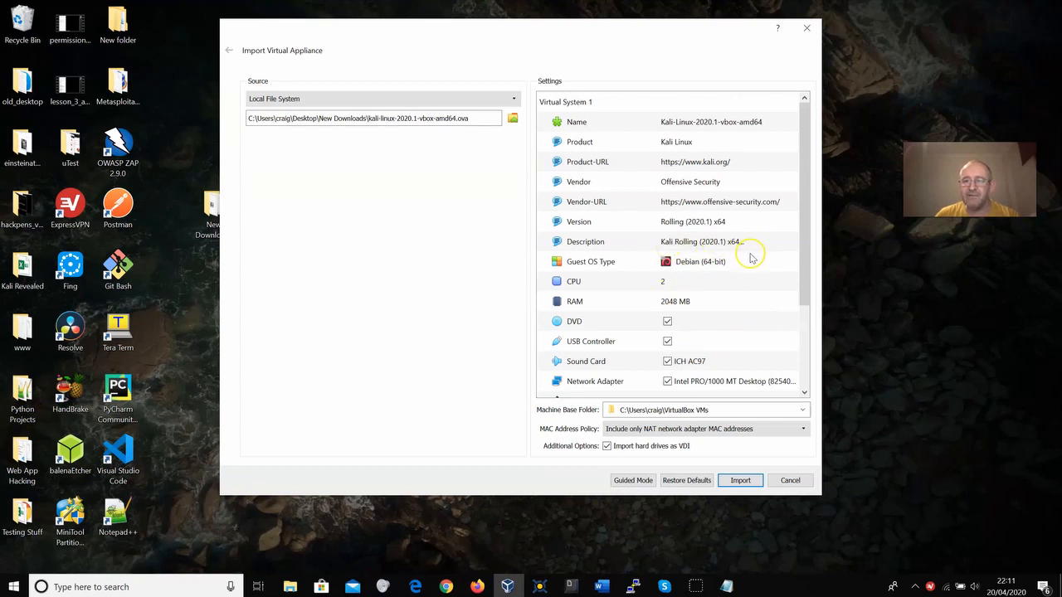
- Import the Kali Linux appliance, agreeing to its software license, and start the imported virtual machine
left_click(741, 480)
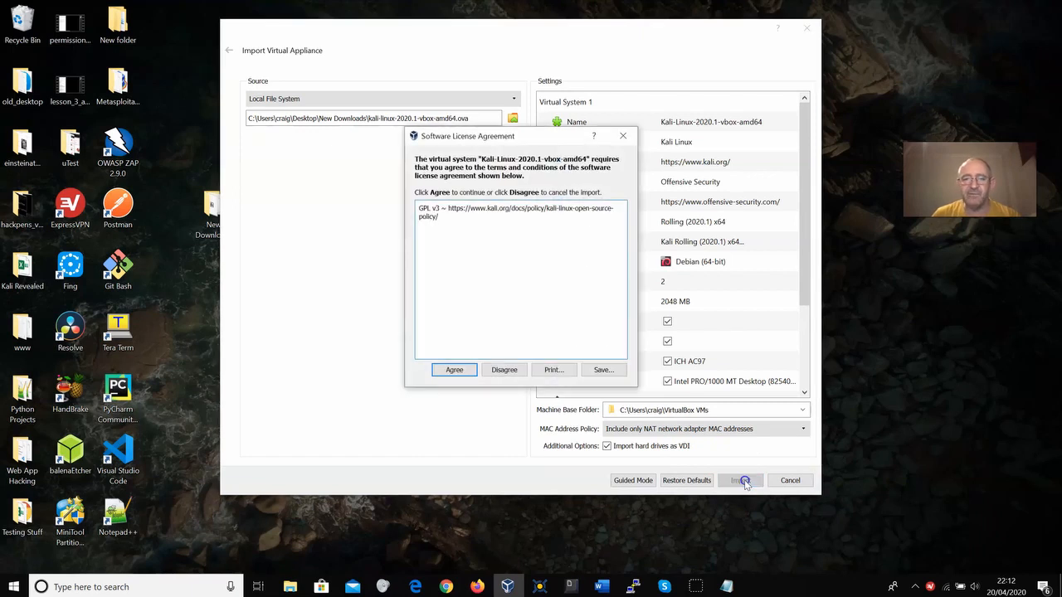
left_click(455, 370)
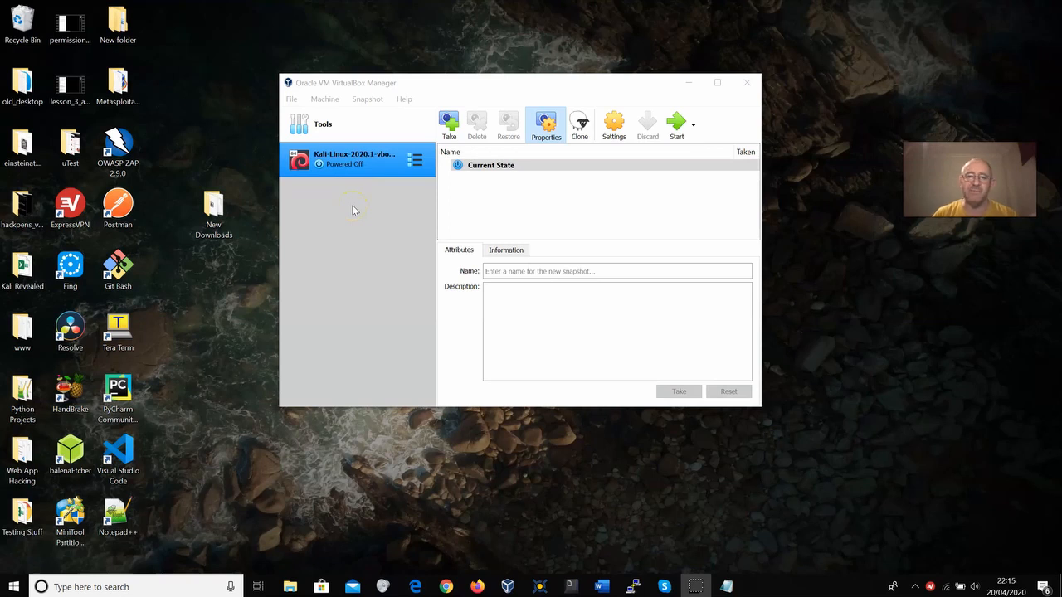
left_click(676, 126)
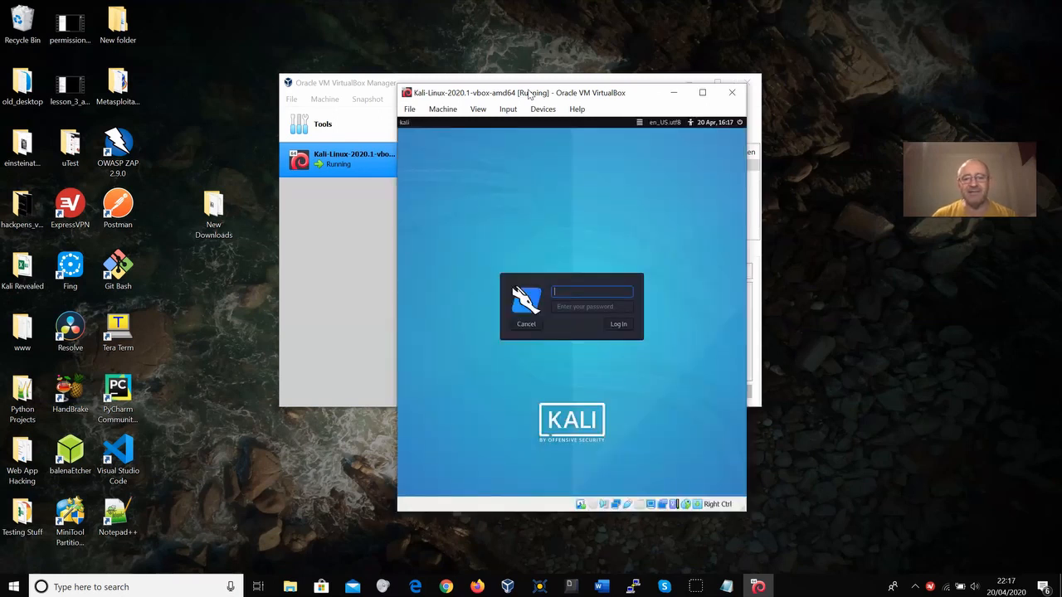
- Set the display scale factor of the running Kali virtual machine to about 150% in its settings
left_click(444, 110)
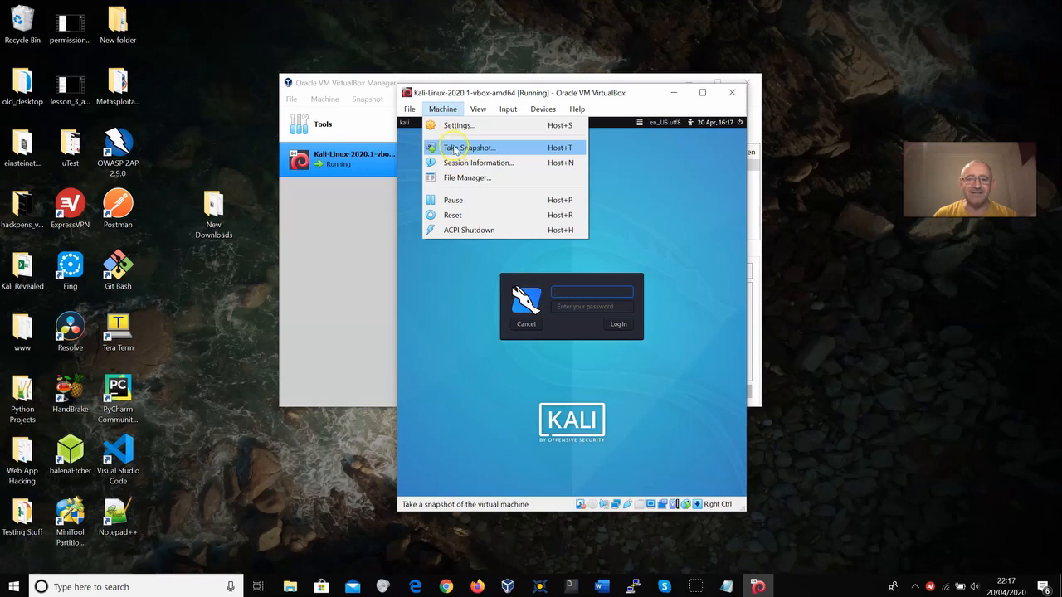
left_click(451, 125)
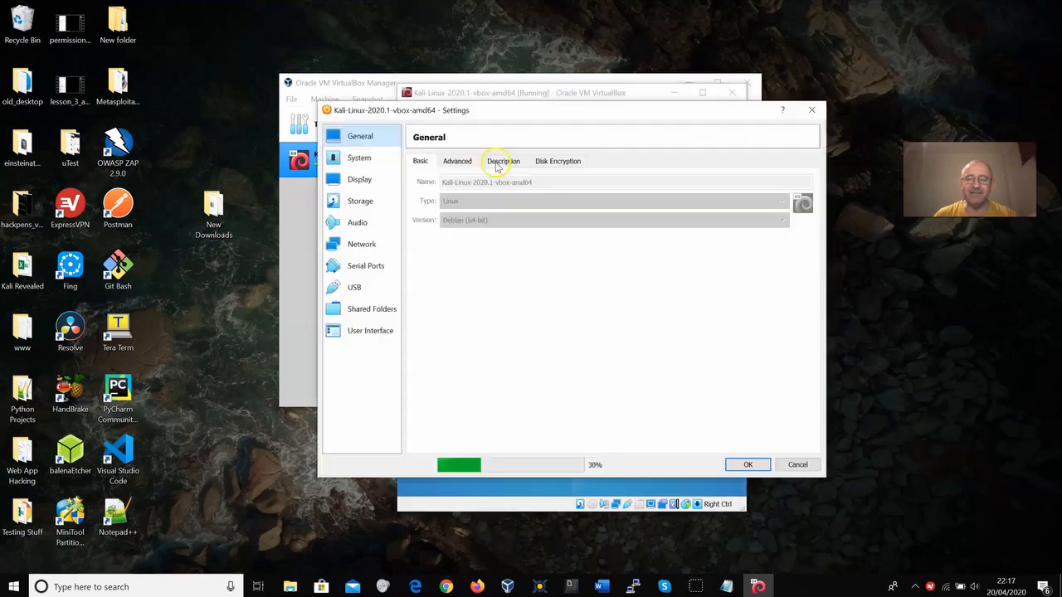
left_click(359, 181)
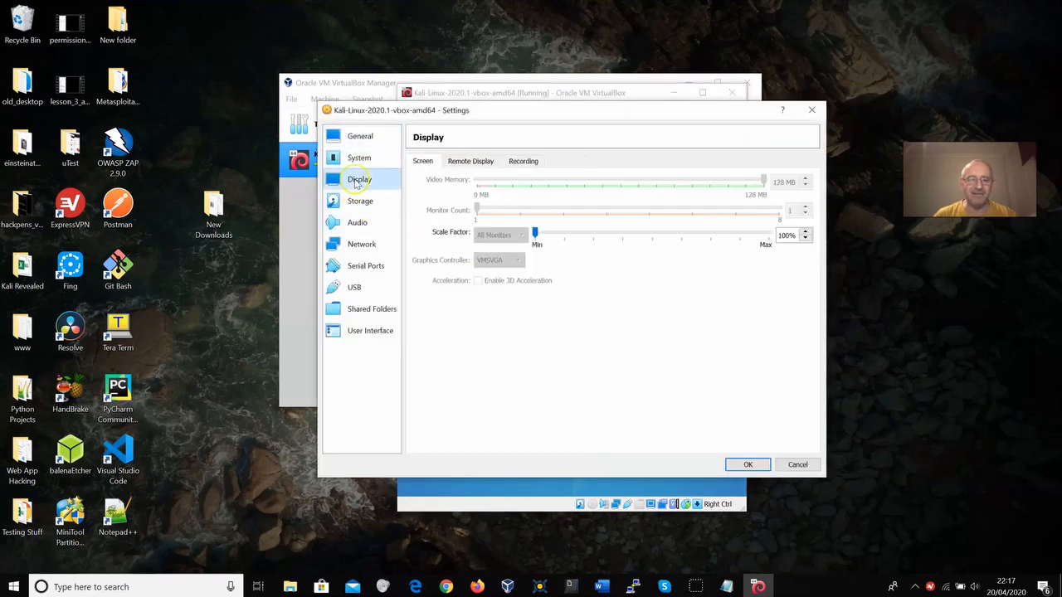
left_click_drag(535, 234, 601, 243)
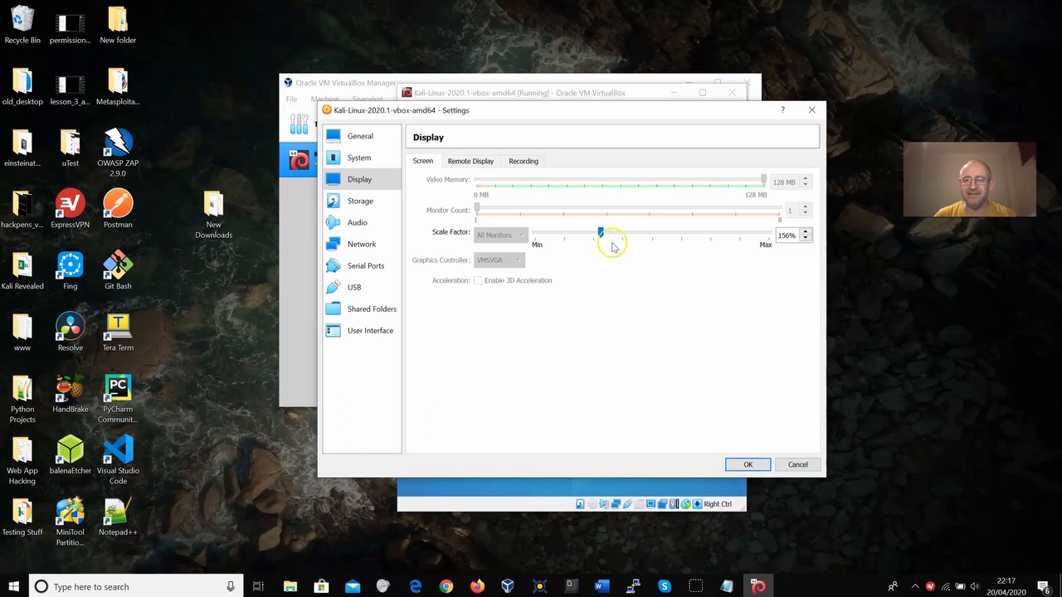
left_click(804, 239)
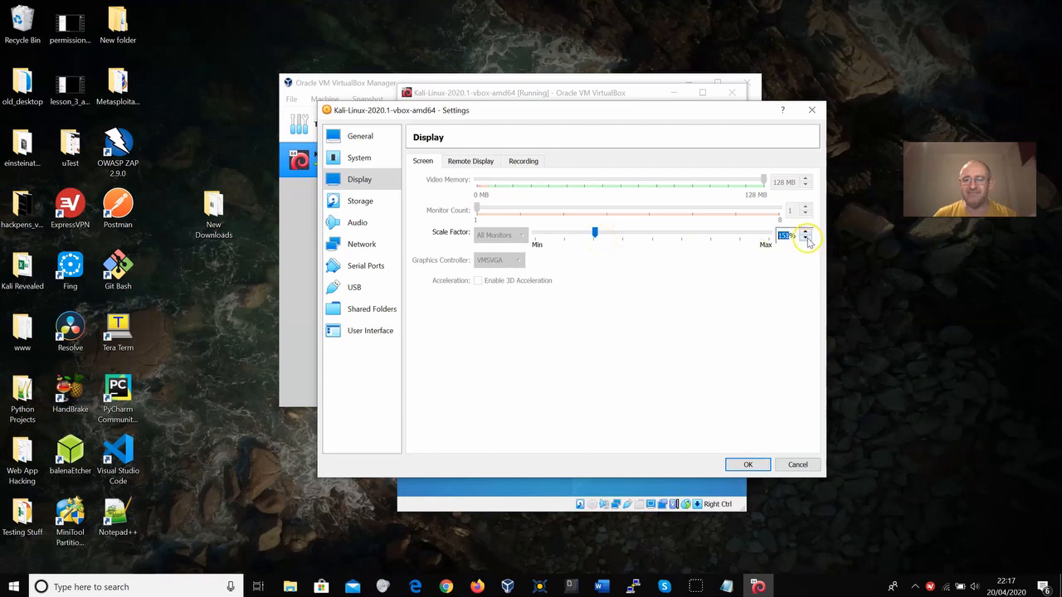
left_click(747, 464)
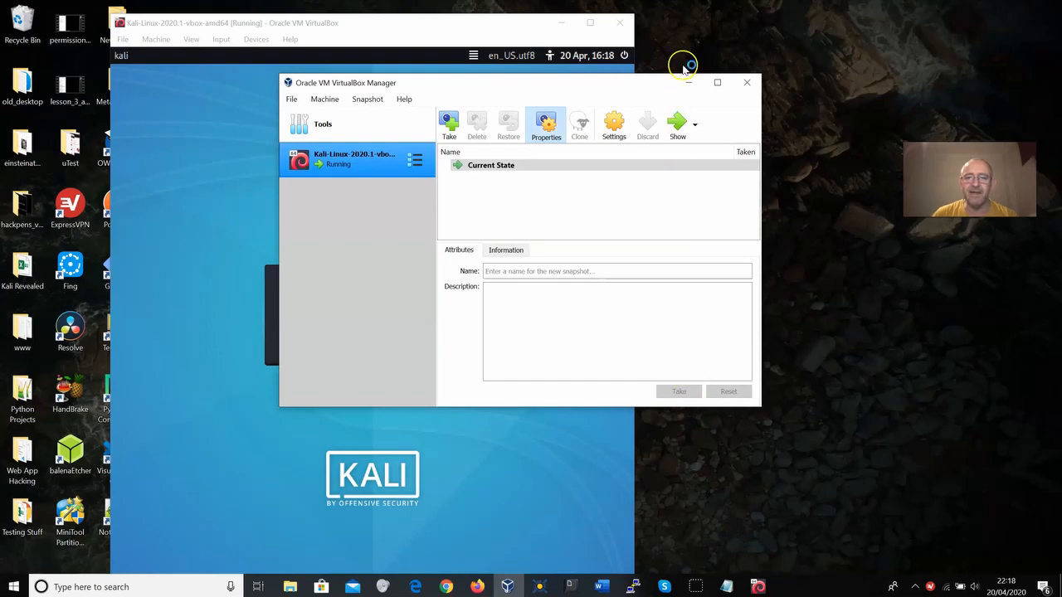
- Minimize VirtualBox Manager, center the Kali virtual machine window, and switch it to full screen
left_click(688, 81)
left_click_drag(387, 31, 520, 19)
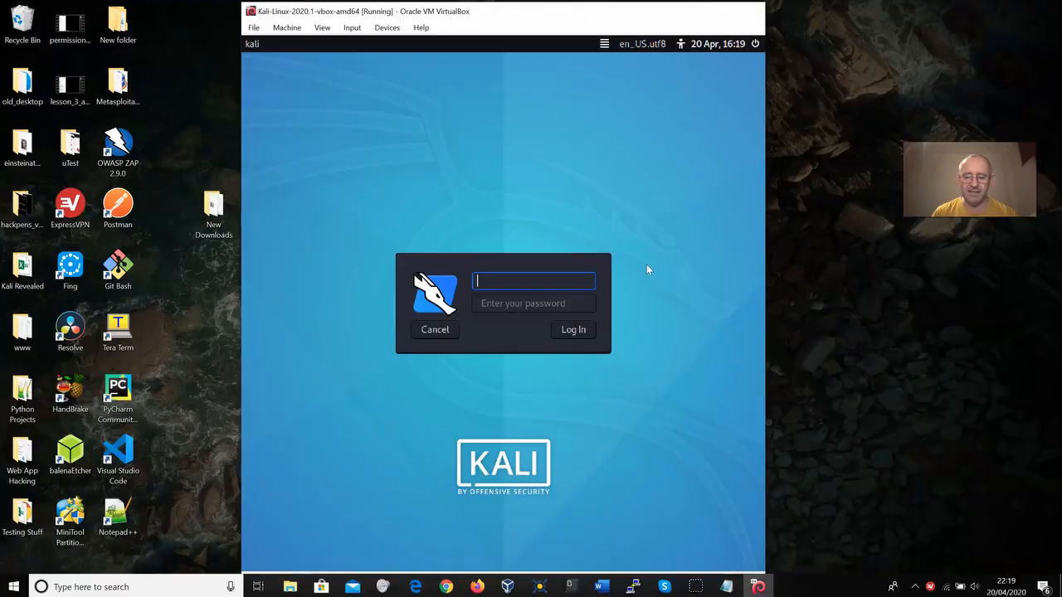
key("ctrl+f")
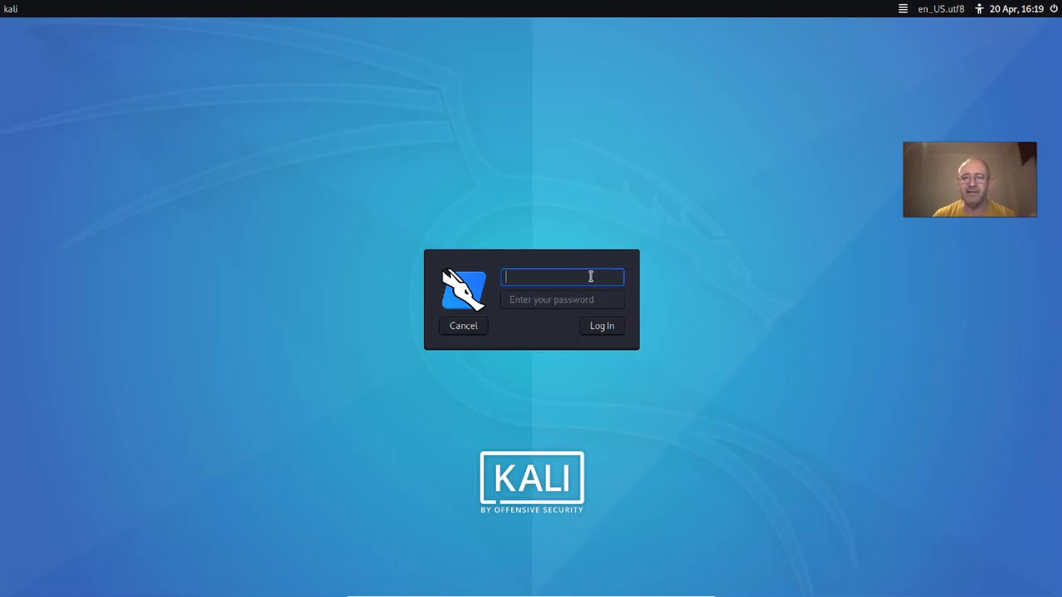
- Log in to the Kali desktop with the username kali and the account password
type("kali")
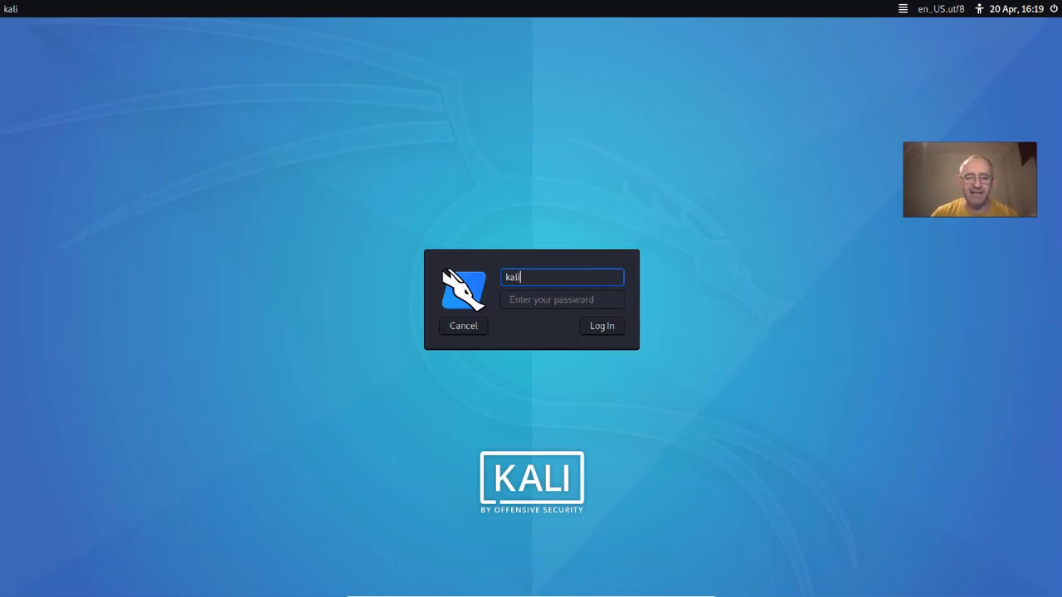
key("Tab")
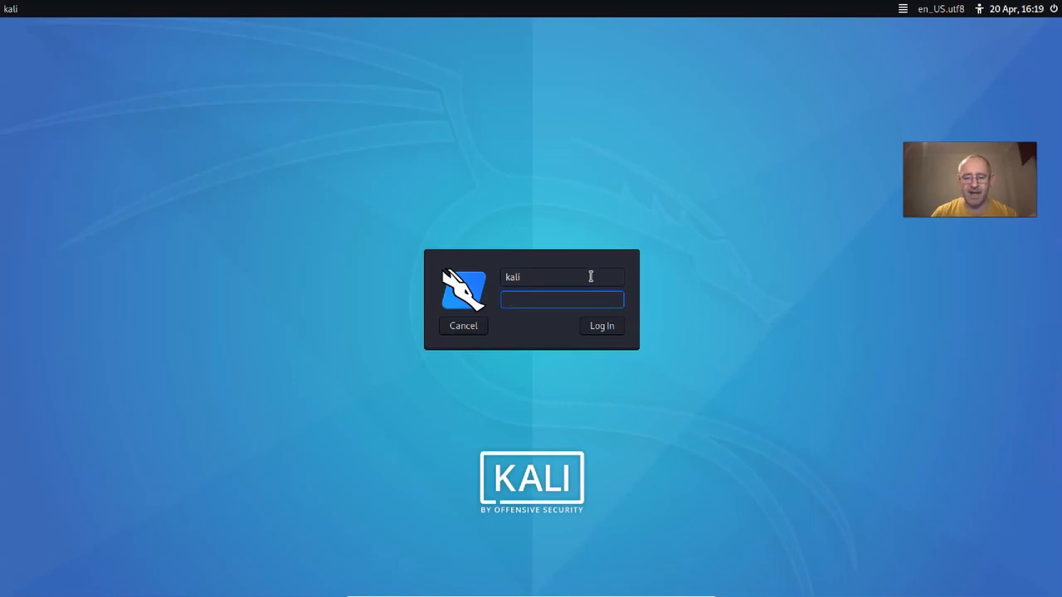
type("kali")
key("Return")
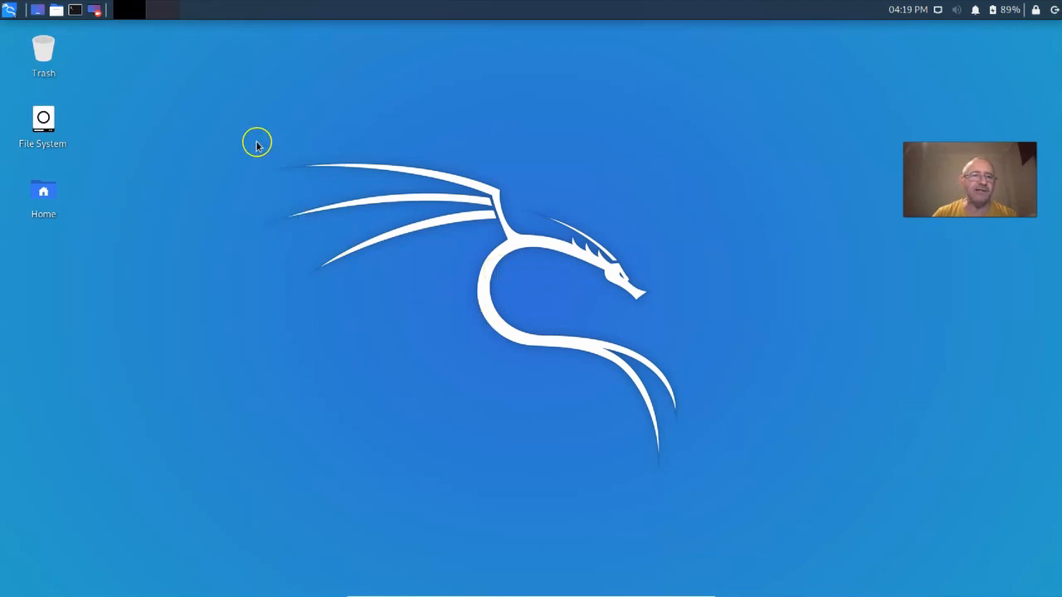
- Open a terminal and change the account's password with passwd, entering the current password and the new password twice
left_click(75, 11)
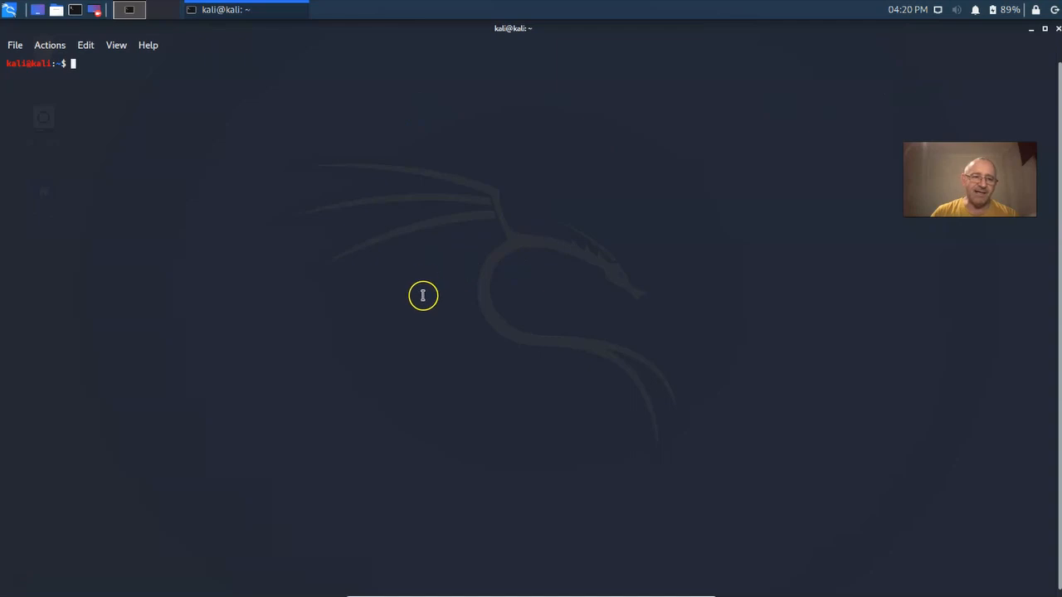
type("pass")
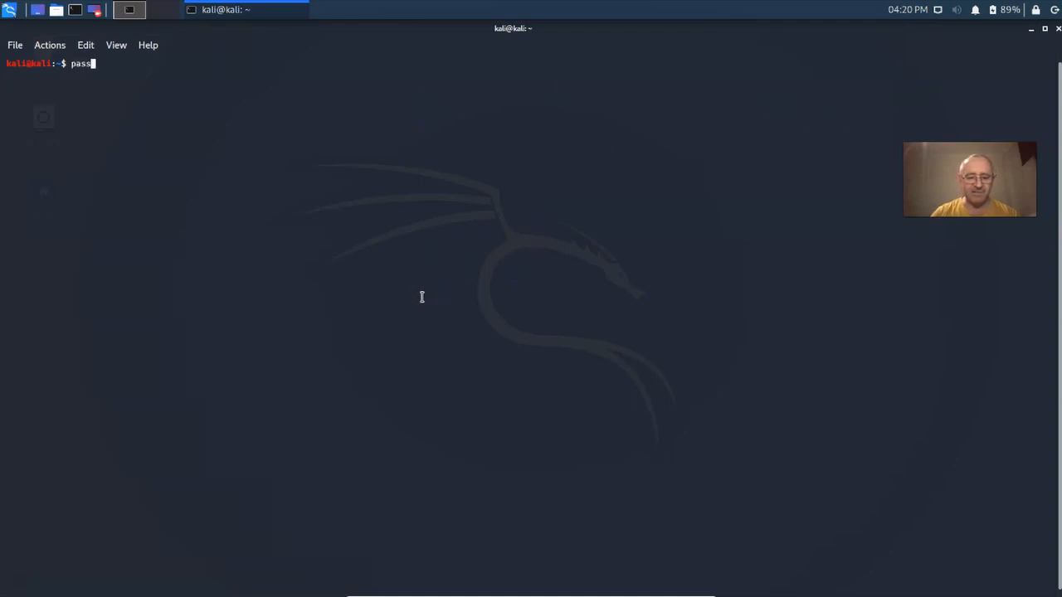
type("wd")
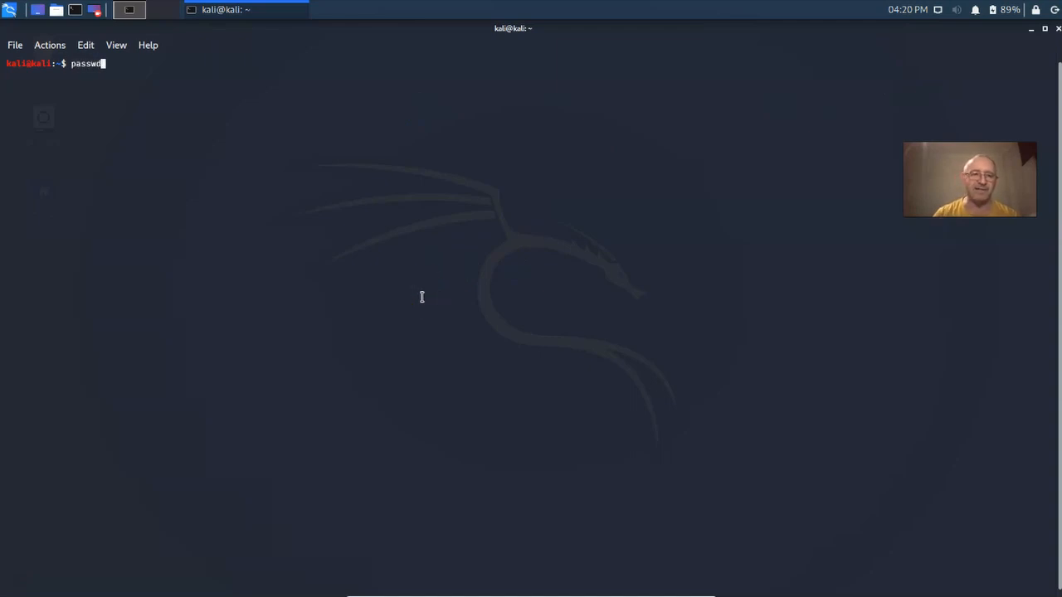
key("Return")
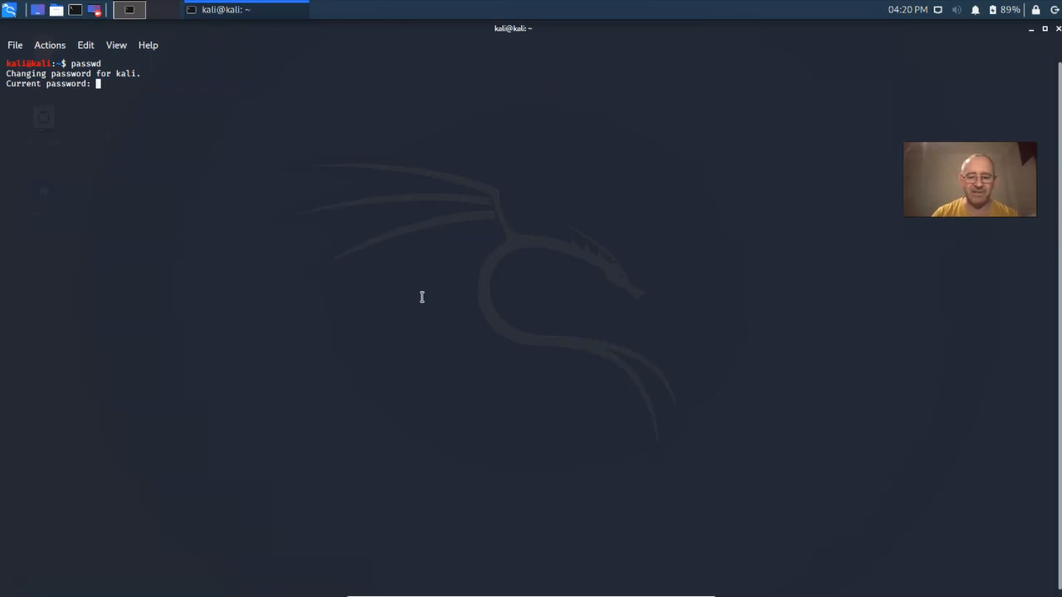
key("Return")
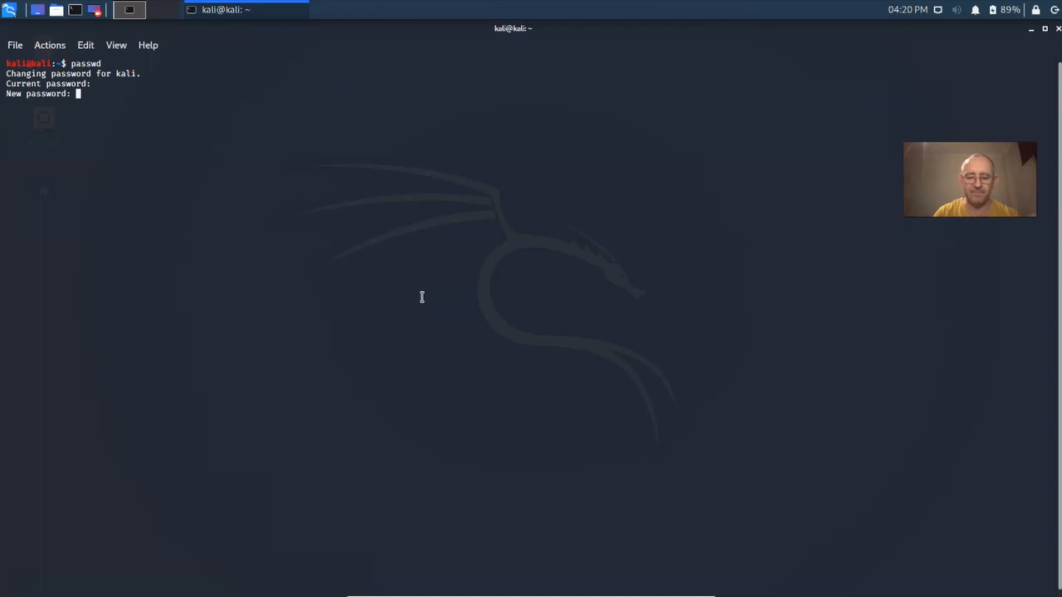
key("Return")
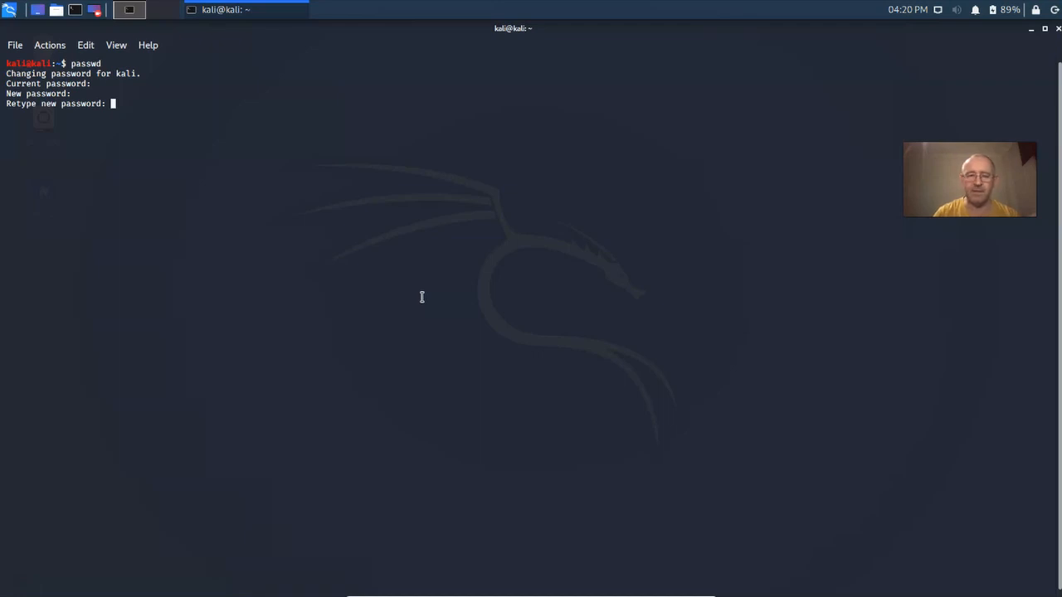
key("Return")
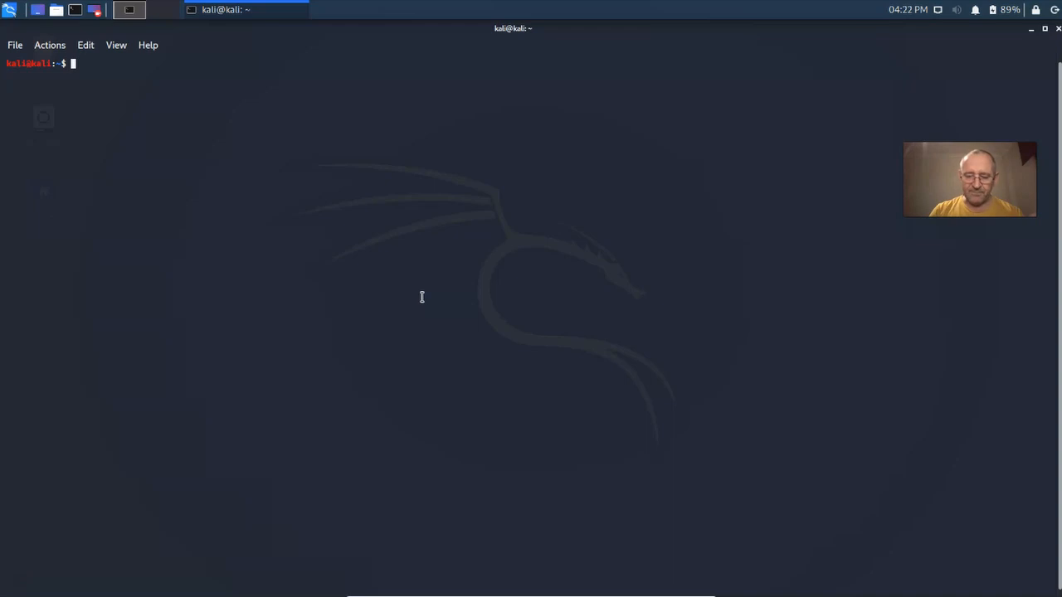
- Refresh the package lists with sudo apt-get update, authenticating with the account password
type("sudo")
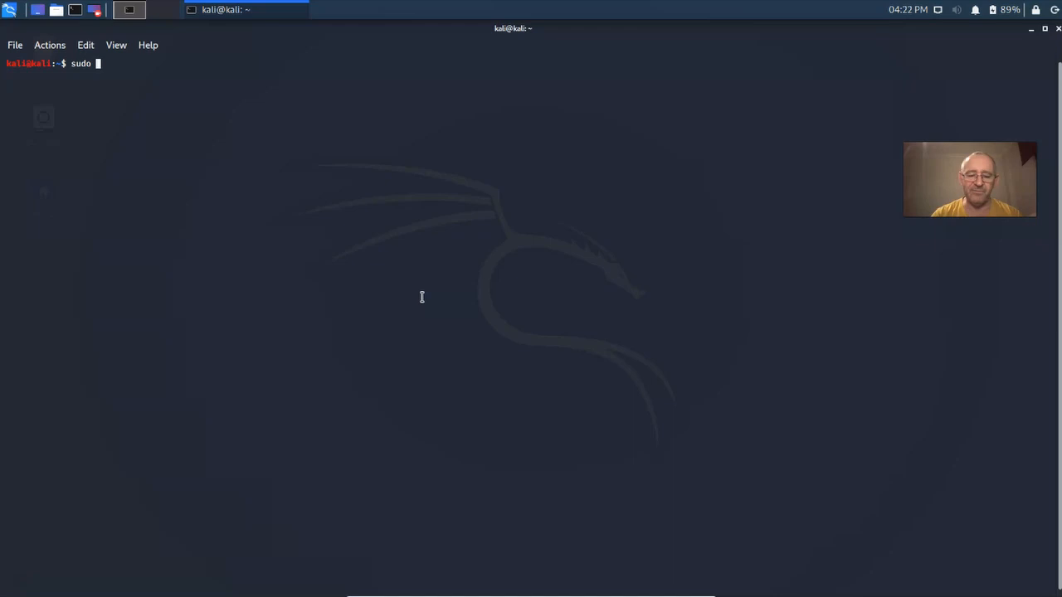
type("apt-get update")
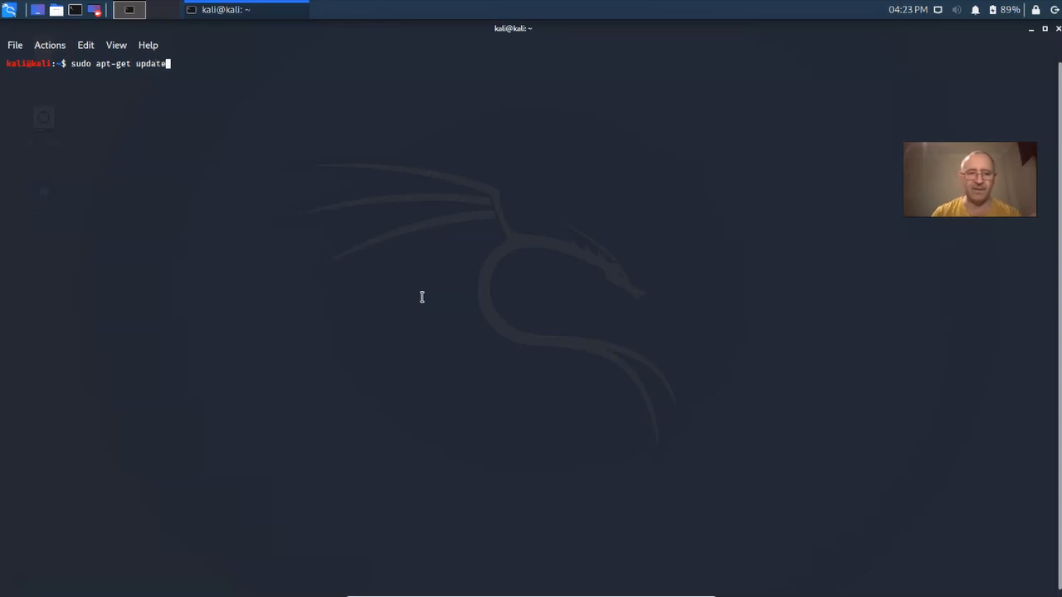
key("Return")
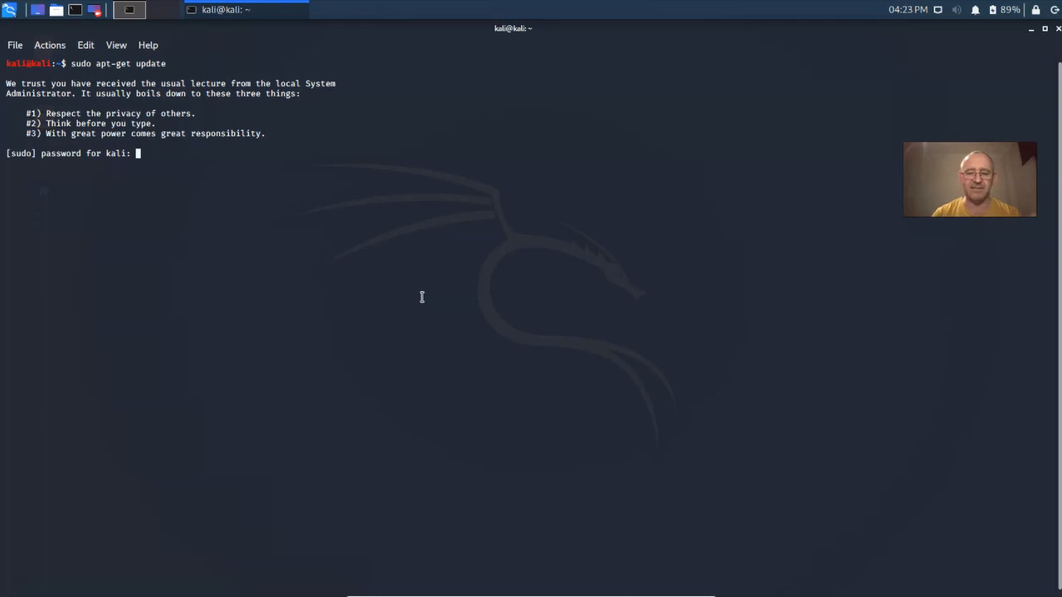
key("Return")
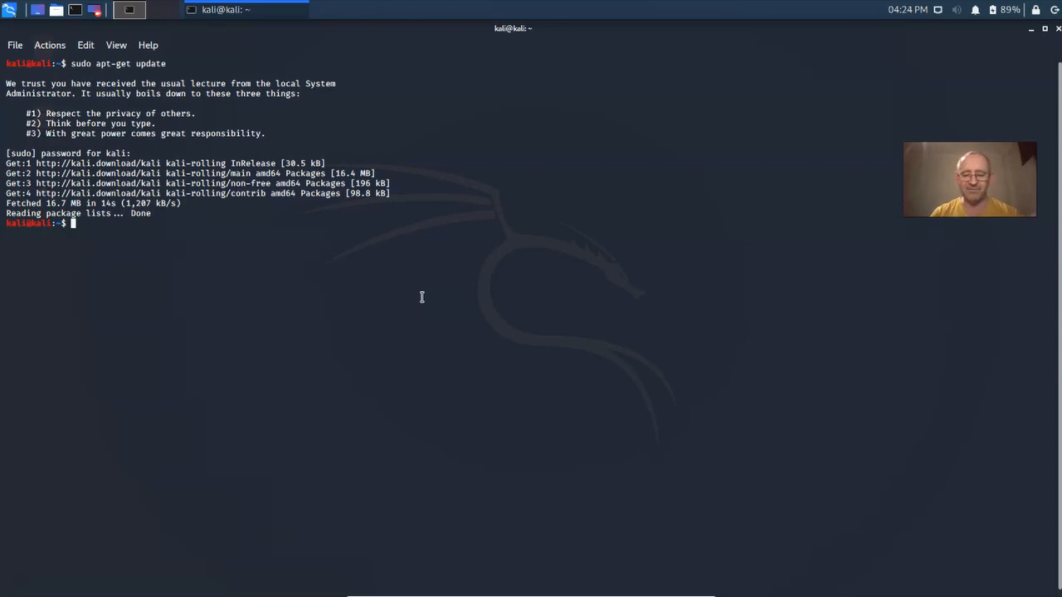
- Run sudo apt-get upgrade, highlight the additional disk space figure, and agree to continue with the upgrade
key("Up")
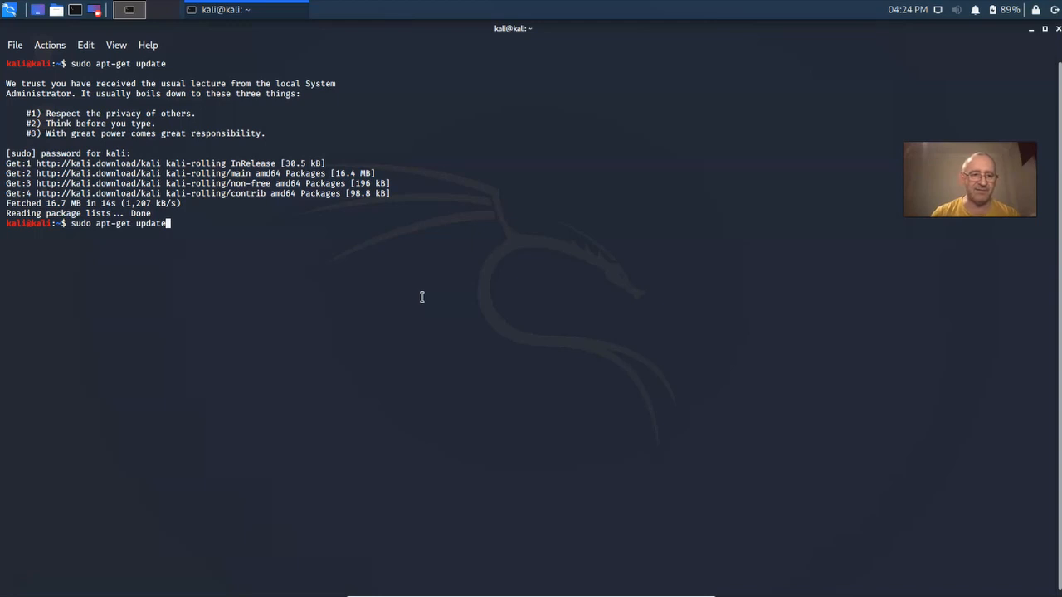
key("BackSpace")
key("BackSpace")
key("BackSpace")
key("BackSpace")
type("grade")
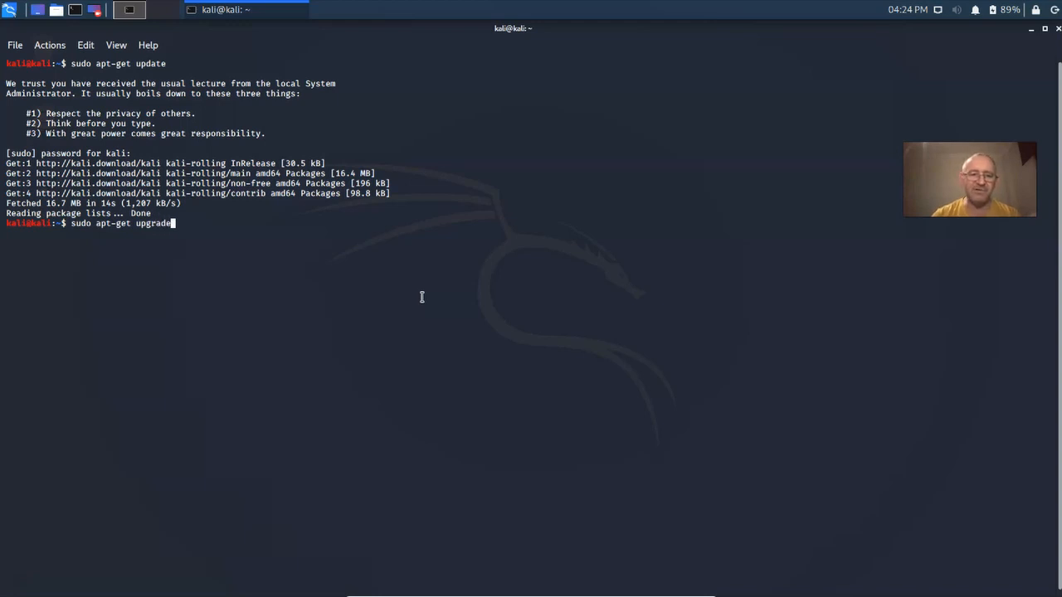
key("Return")
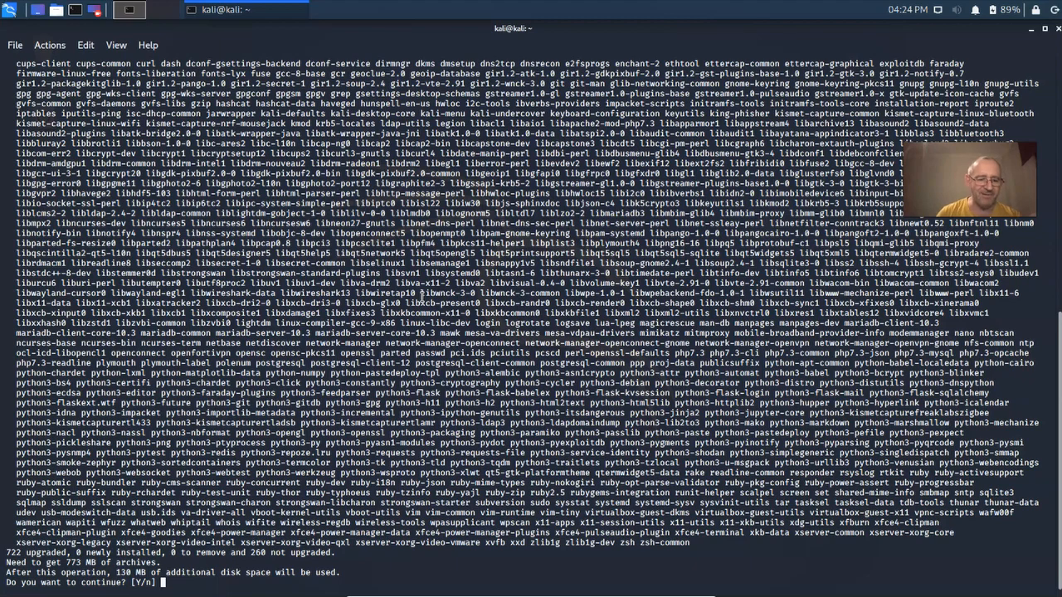
left_click_drag(114, 572, 147, 573)
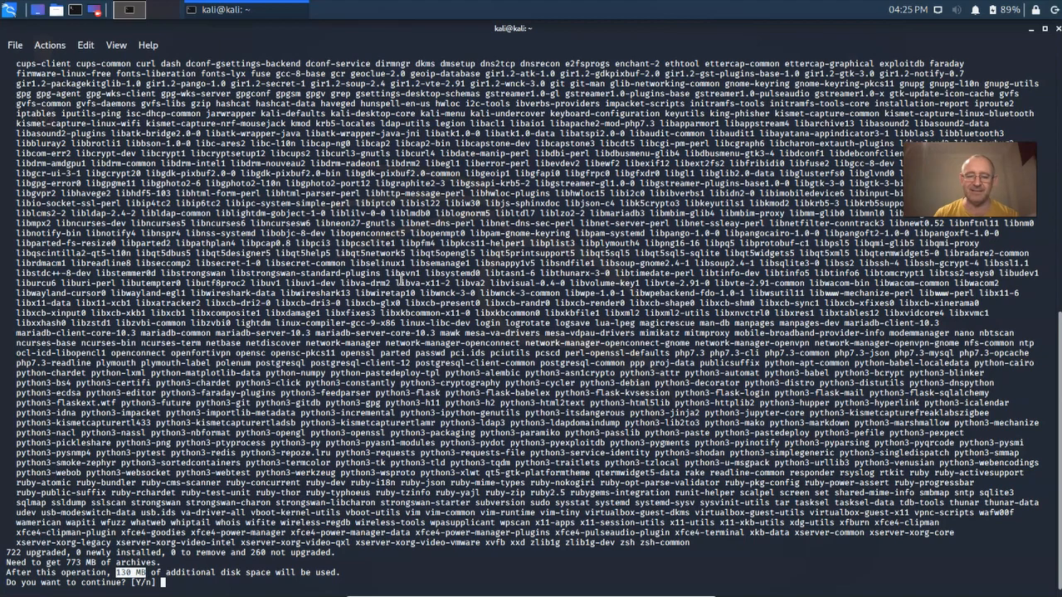
key("Return")
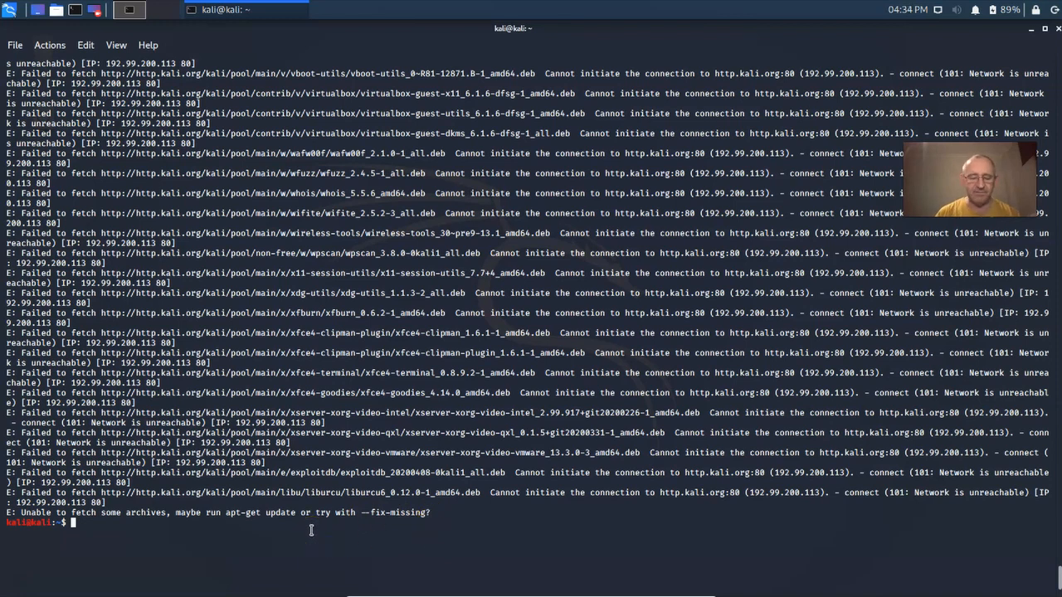
- Try to refresh the package lists again by rerunning sudo apt-get update, and clear the terminal screen
key("Up")
key("Up")
key("Down")
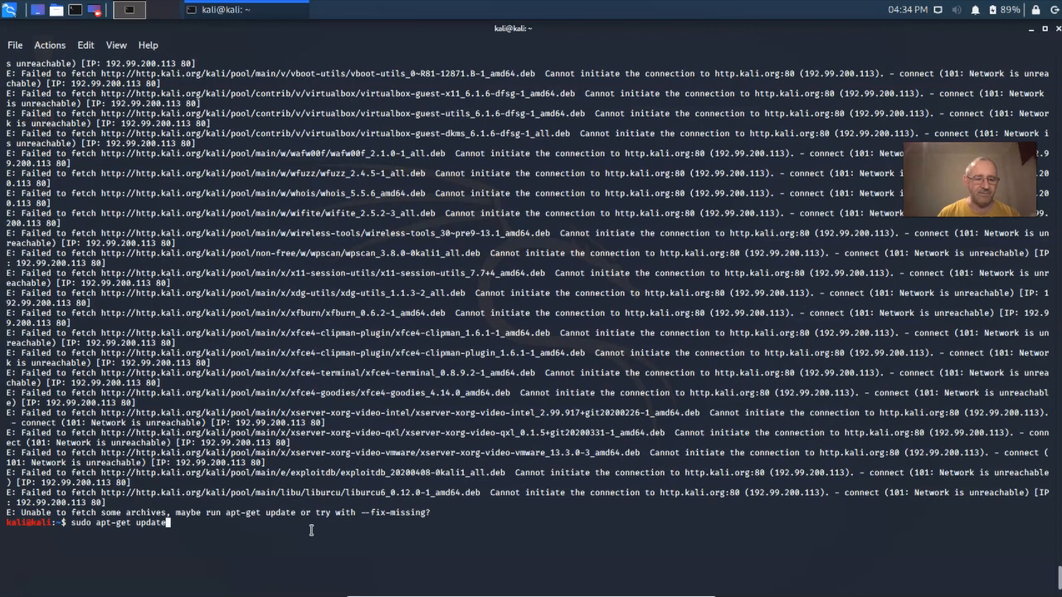
key("Return")
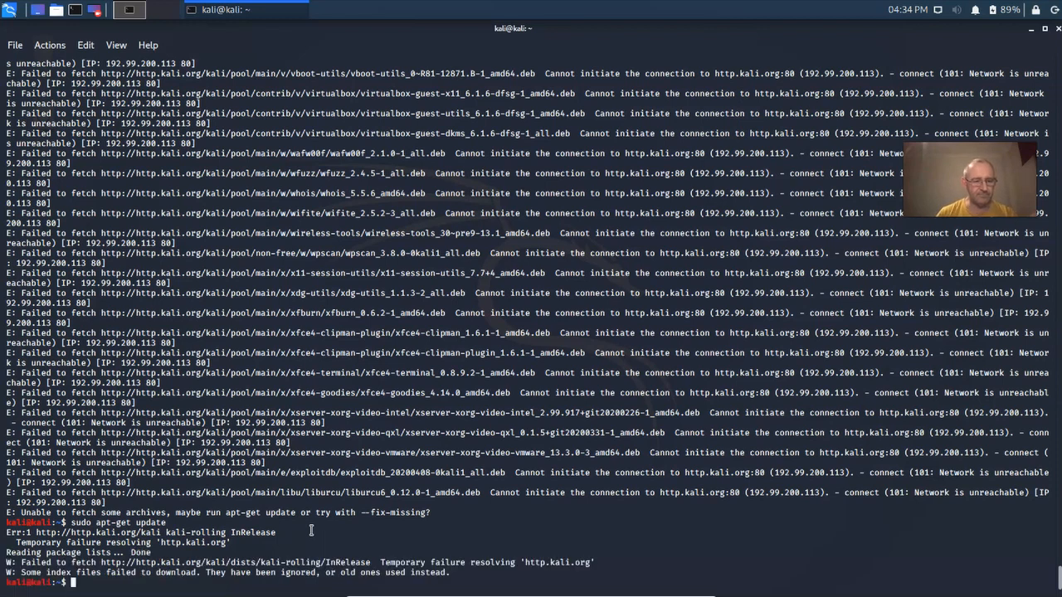
key("Up")
key("Return")
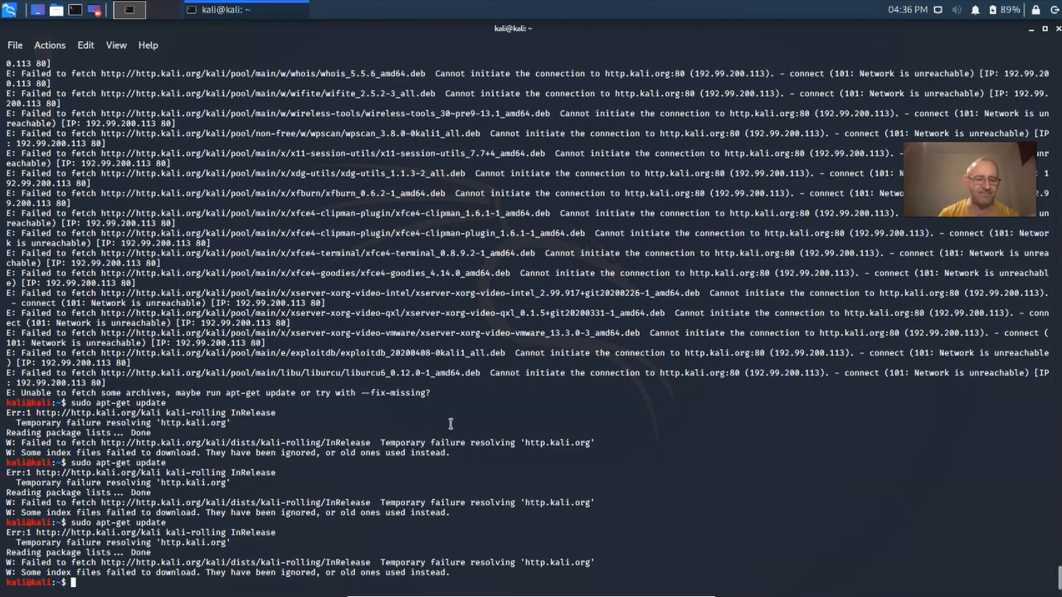
key("ctrl+l")
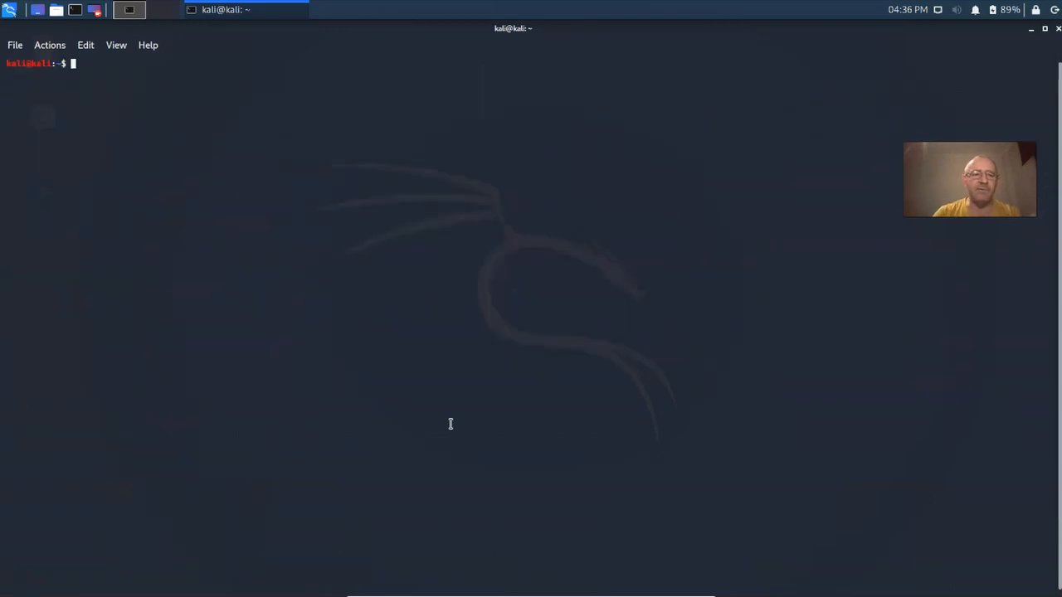